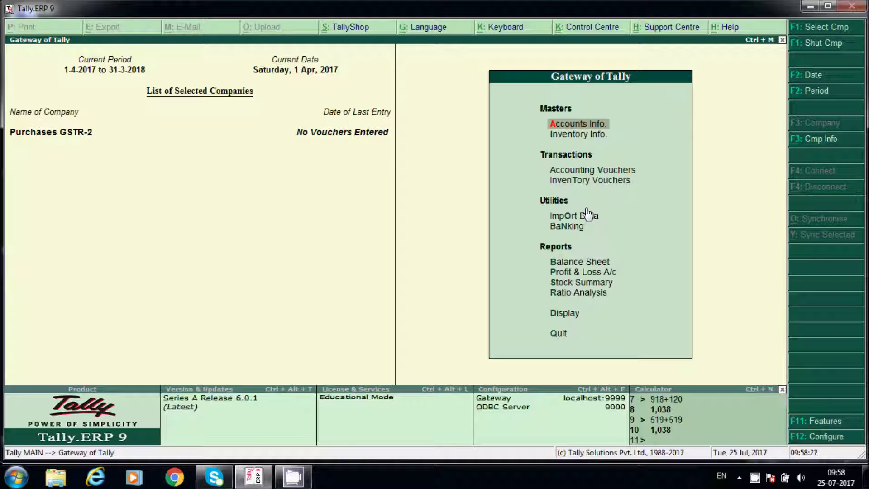
- Set Enable GST to Yes in the Statutory & Taxation features
click(828, 429)
key(Down)
key(Down)
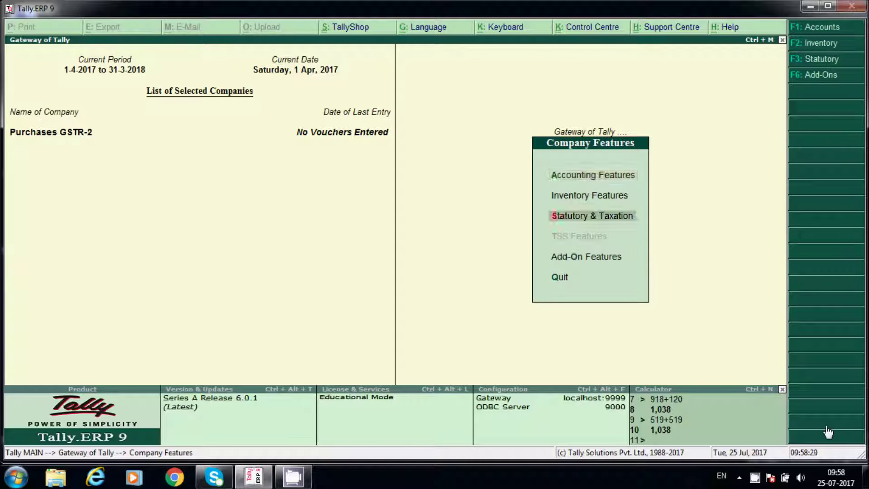
key(Return)
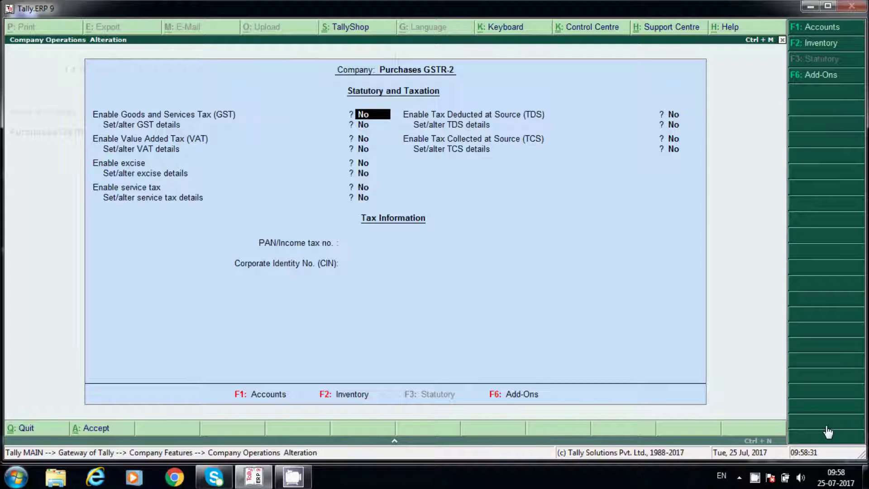
text(y)
key(Return)
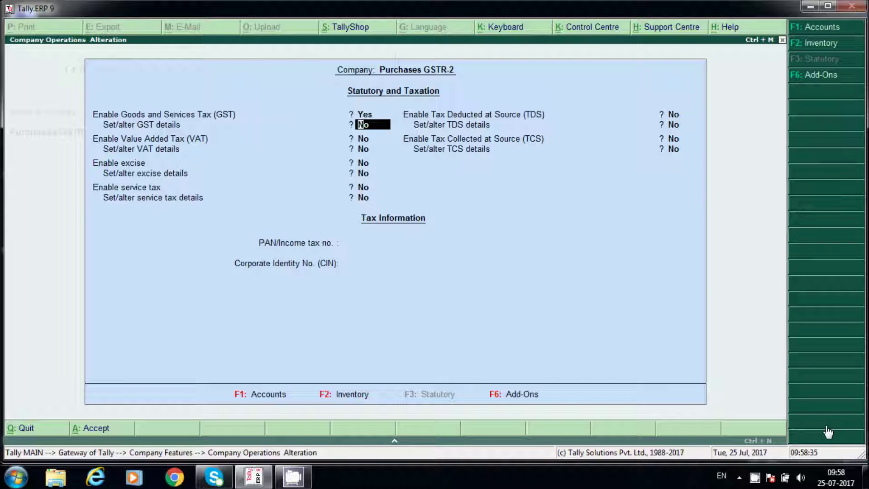
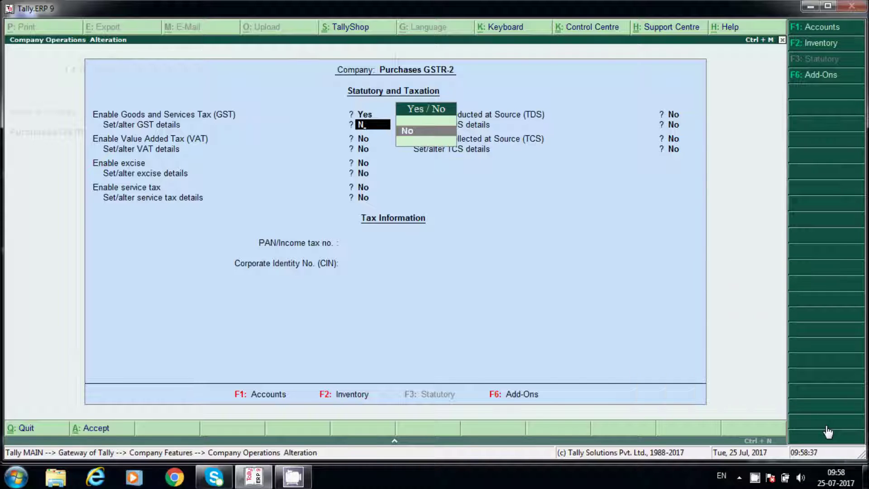
- Record the company's GST details with its GSTIN and accept the changes
key(BackSpace)
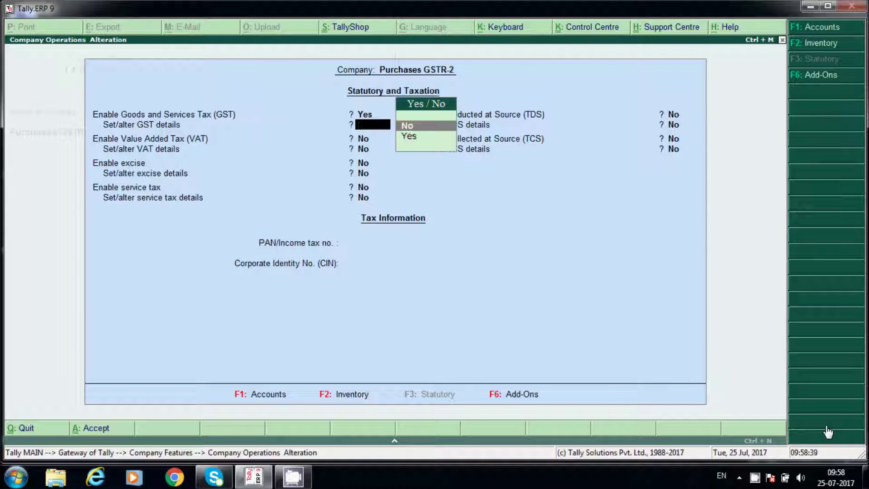
key(Return)
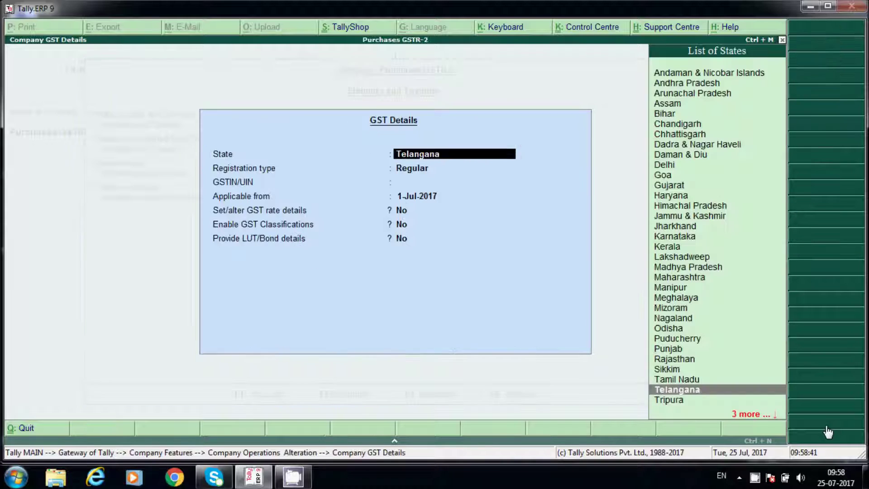
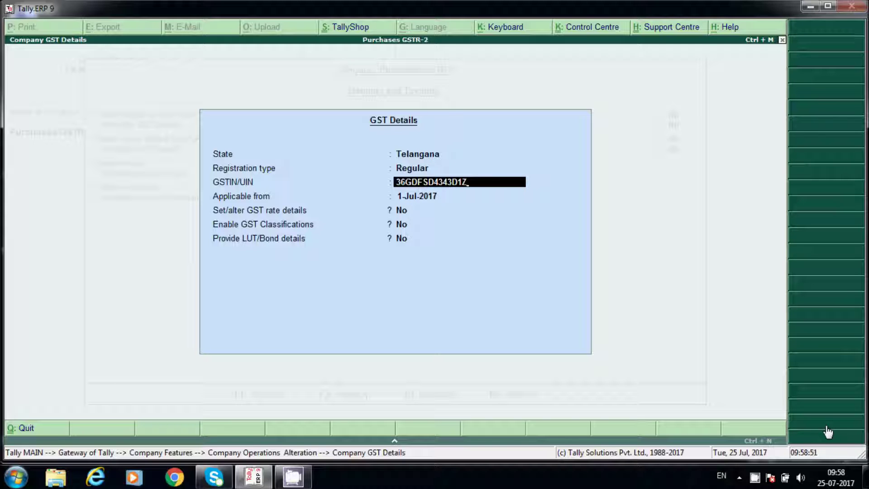
key(Return)
key(Return)
key(Return)
key(Return)
key(Return)
key(Return)
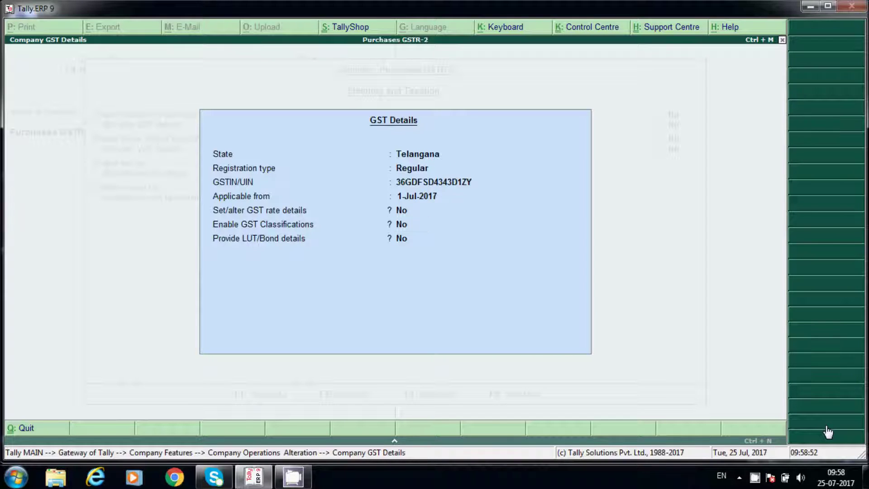
key(Return)
key(Return)
key(Return)
key(Return)
key(Return)
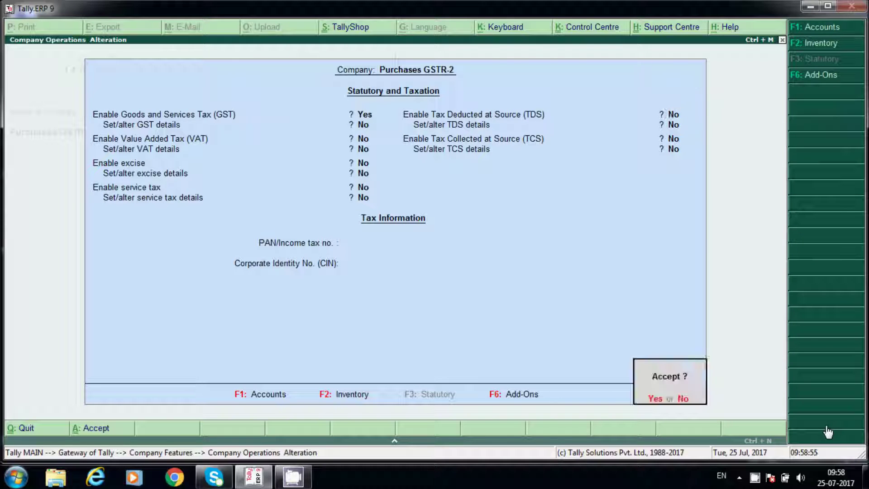
key(Return)
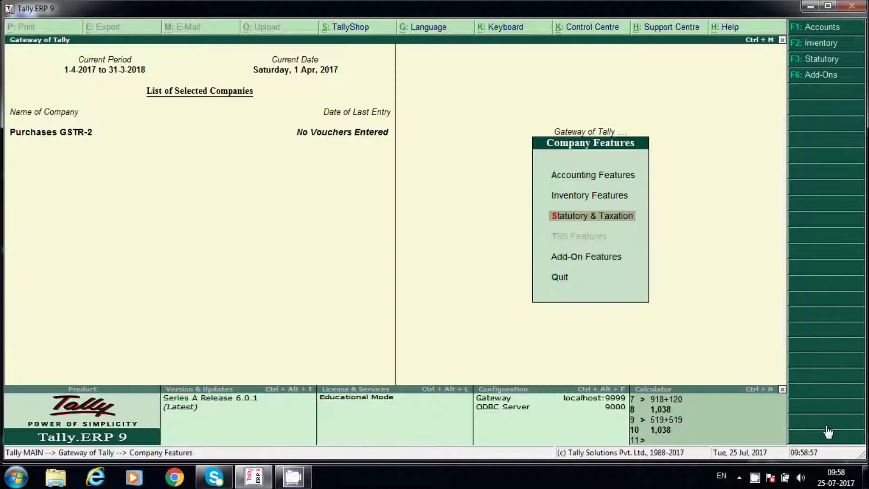
key(Escape)
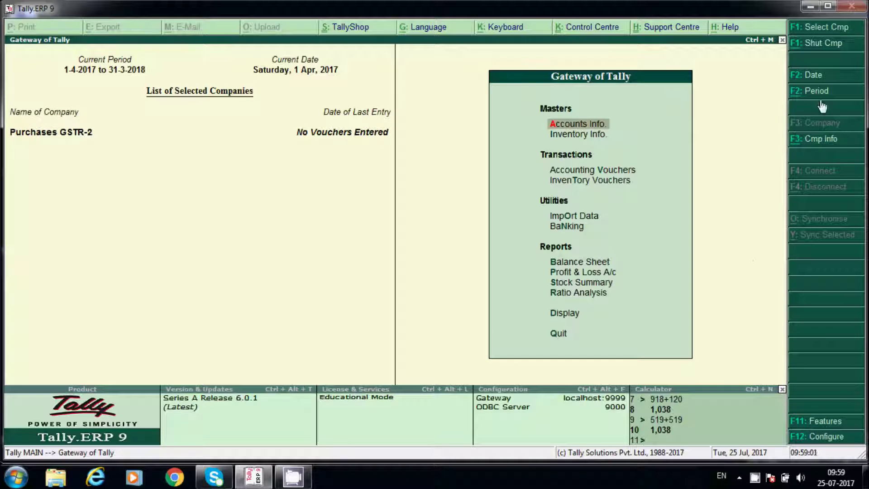
- Open a Purchase voucher dated 1.7.2017 and enter supplier invoice no. 12
click(593, 173)
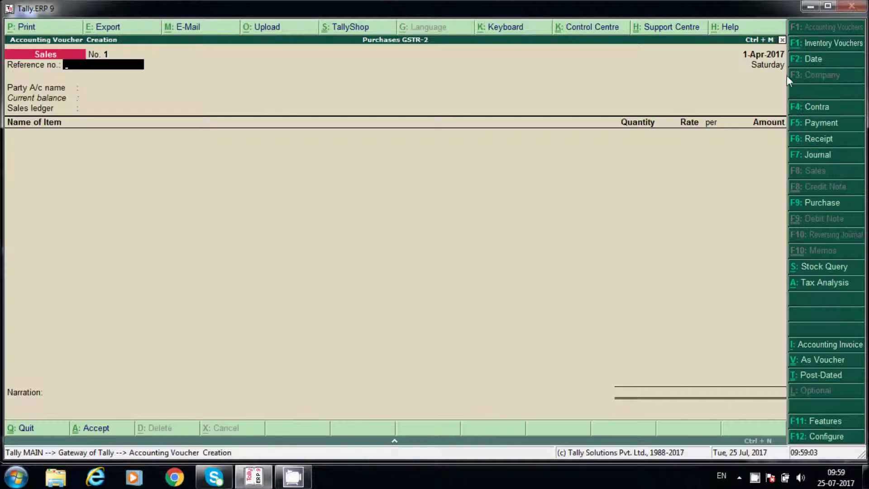
click(822, 63)
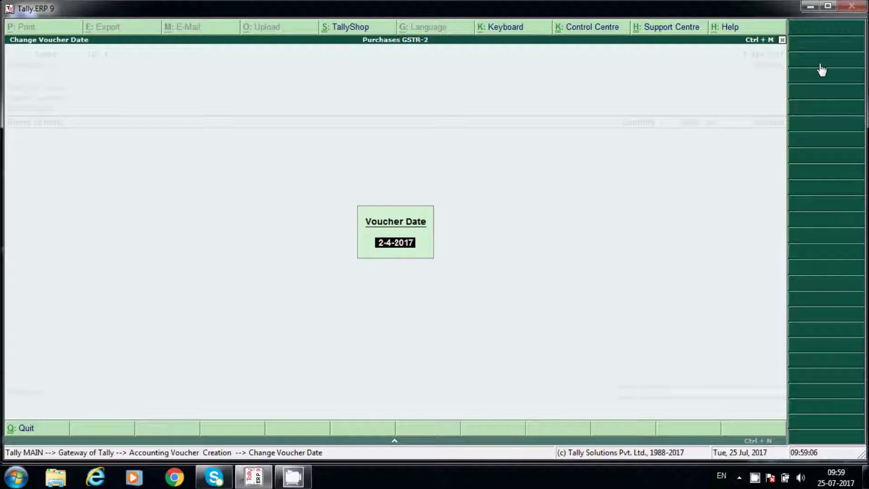
text(1.7.2017)
key(Return)
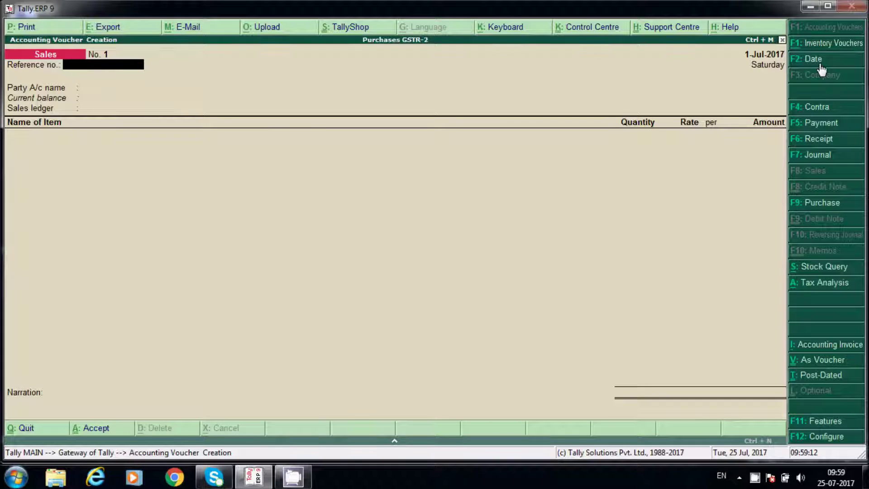
text(121)
key(BackSpace)
key(BackSpace)
key(BackSpace)
click(810, 205)
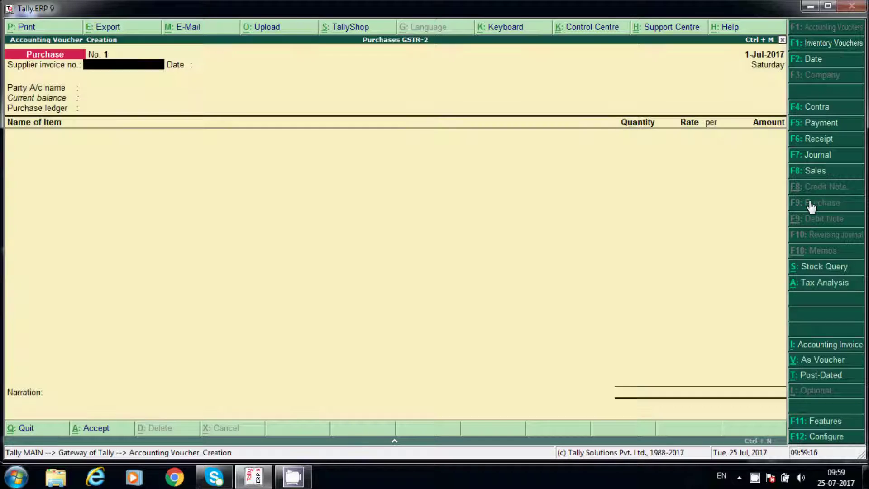
text(12)
key(Return)
key(Return)
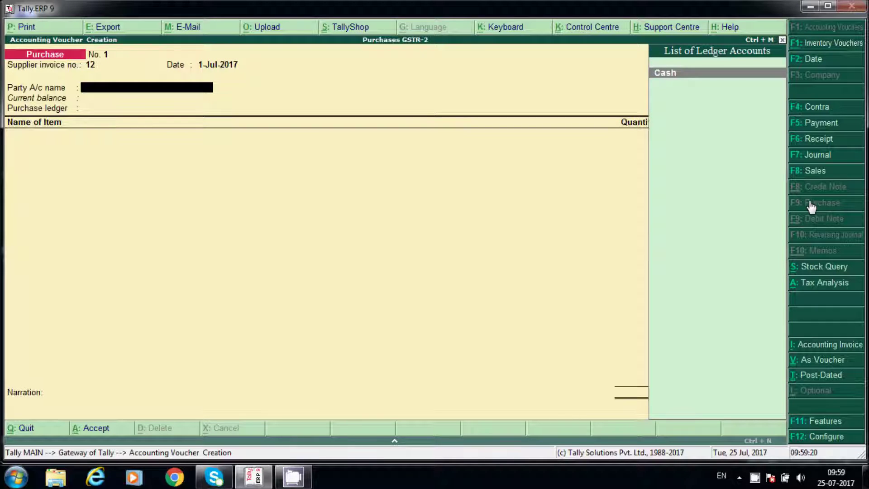
- Create party ledger Ram Traders under Sundry Creditors, state Telangana, with GST details enabled
key(alt+c)
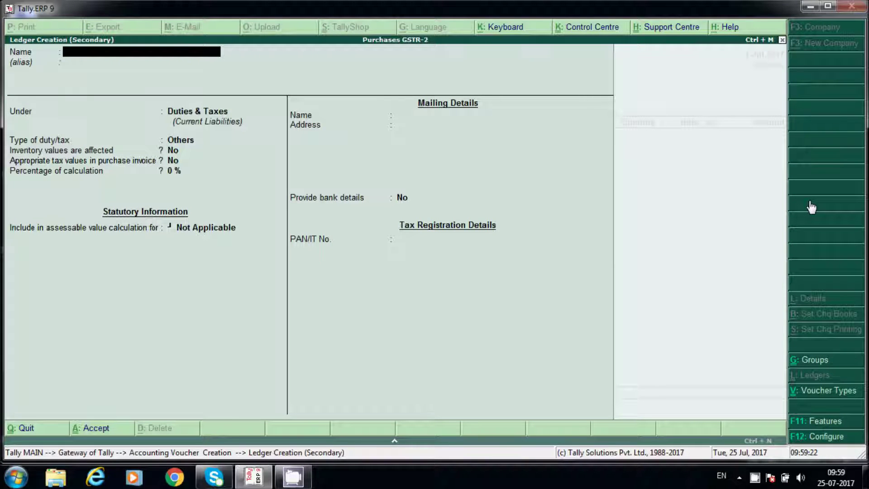
text(Ram Traders)
key(Return)
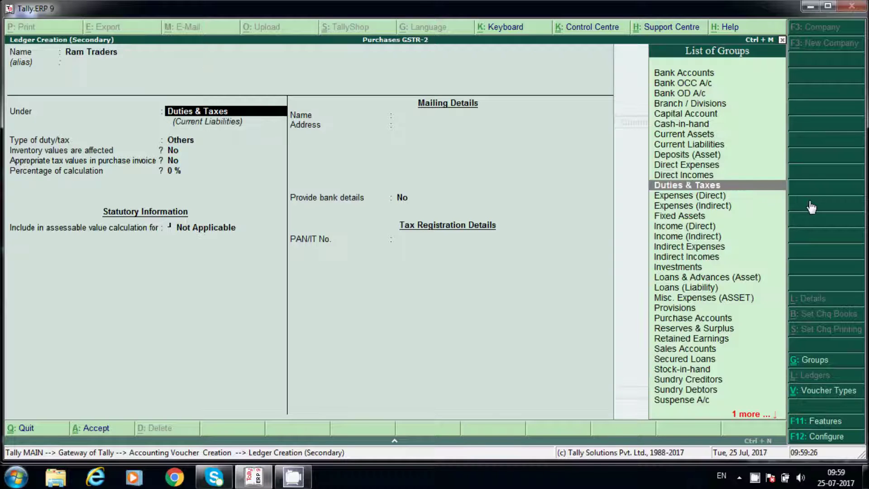
text(Su)
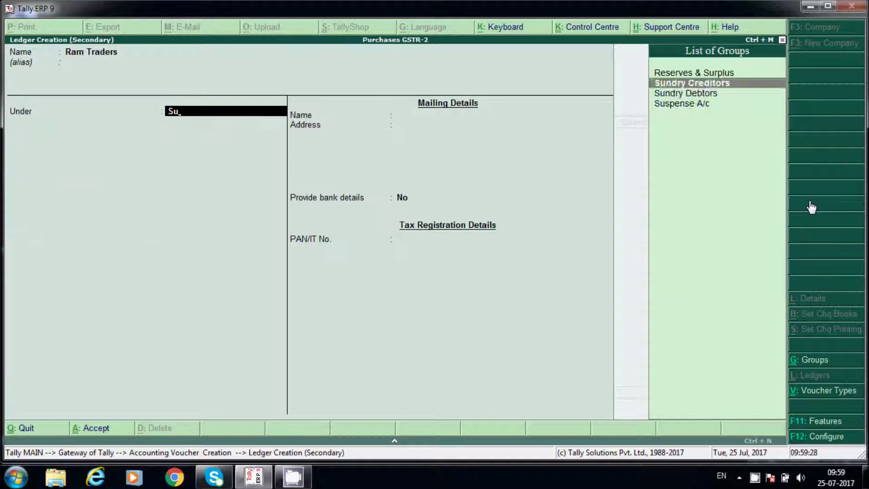
key(Return)
key(Return)
key(Return)
key(Return)
key(Return)
key(Return)
key(Return)
key(Return)
key(Return)
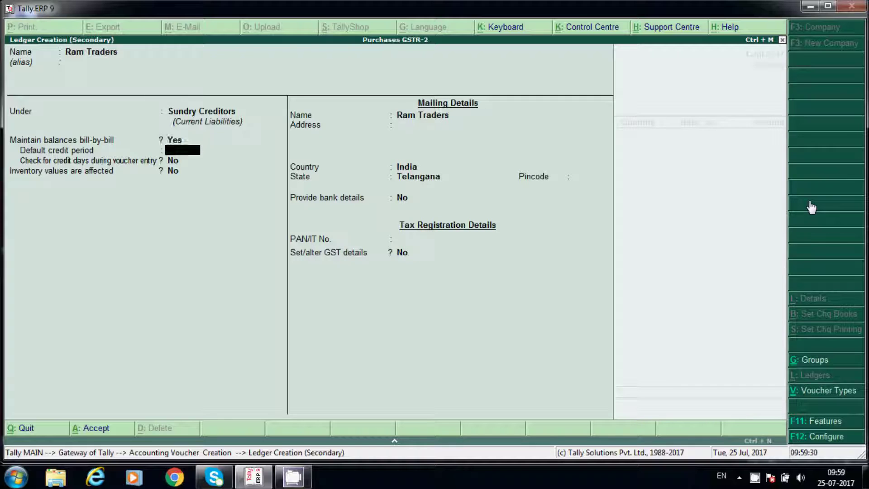
key(BackSpace)
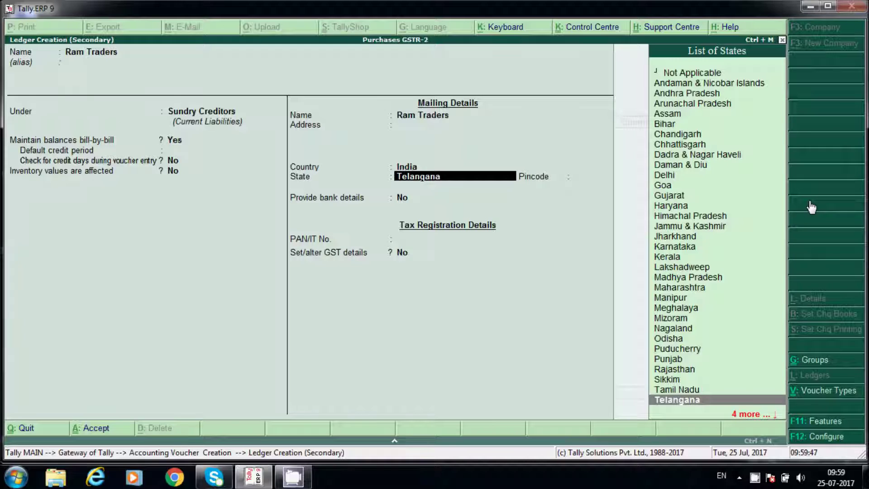
key(Return)
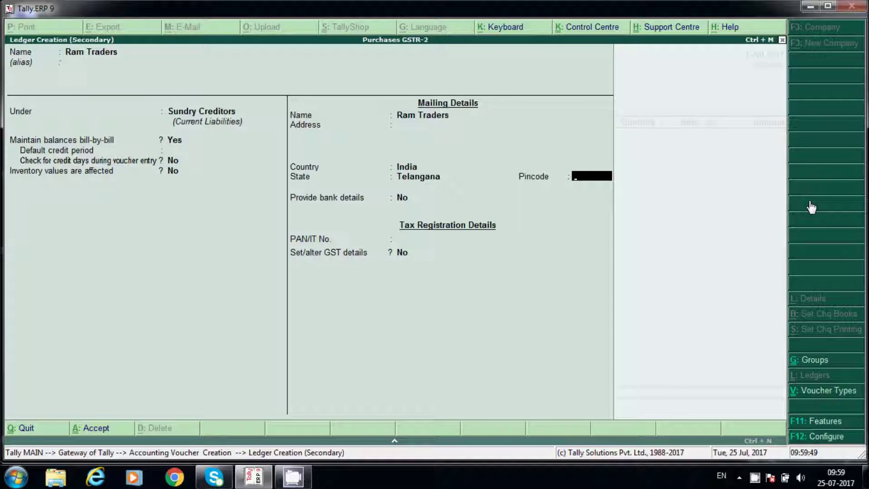
key(Return)
key(Return)
key(Return)
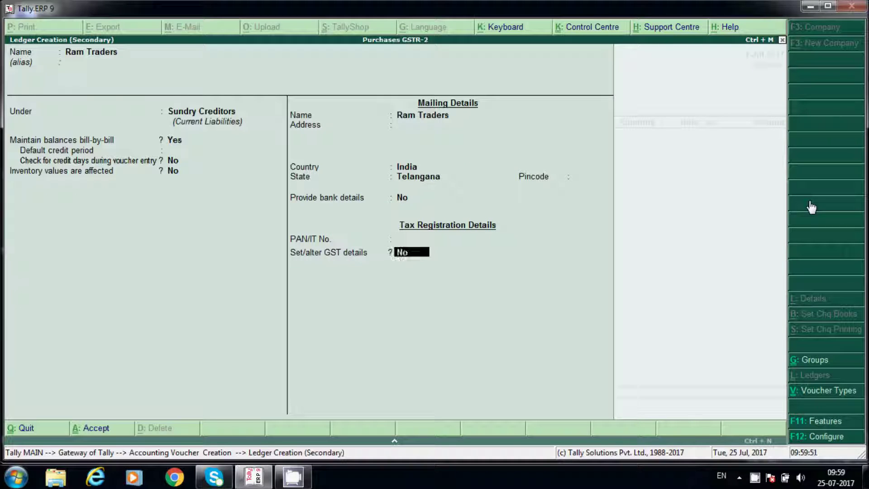
key(y)
key(Return)
key(Return)
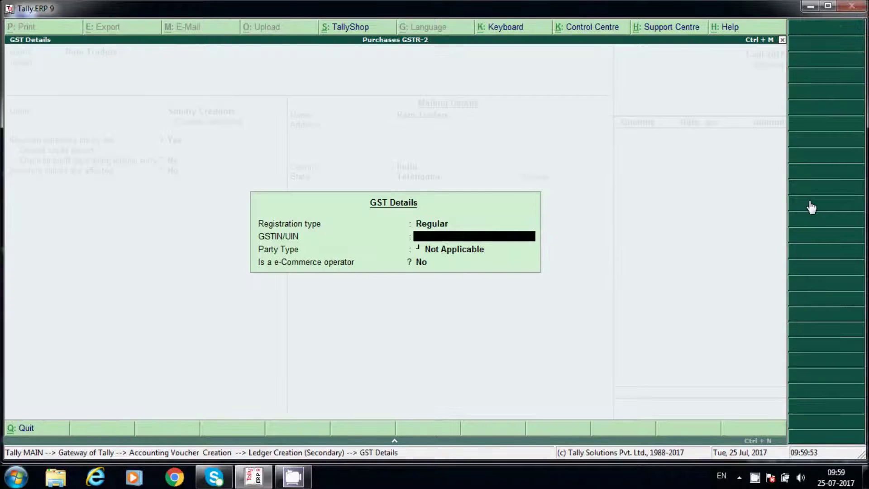
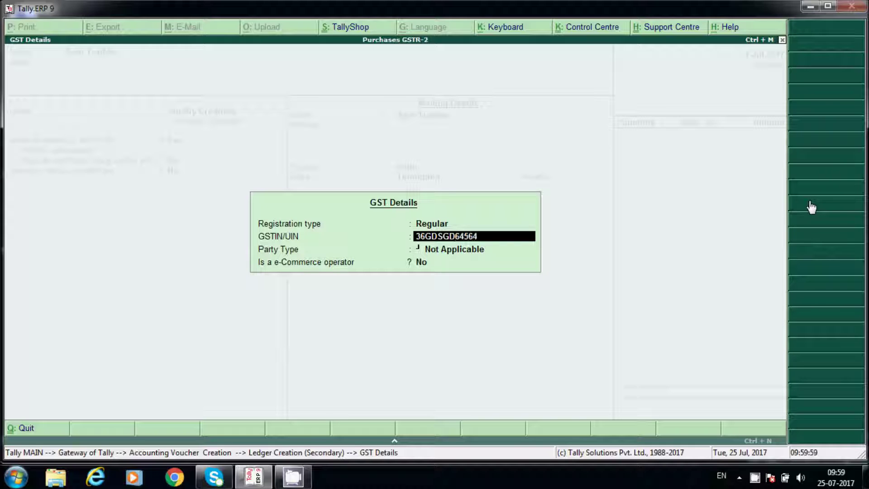
- Enter Ram Traders' GSTIN, save the ledger, and use it as the voucher's party
key(Return)
key(Return)
key(Return)
key(Escape)
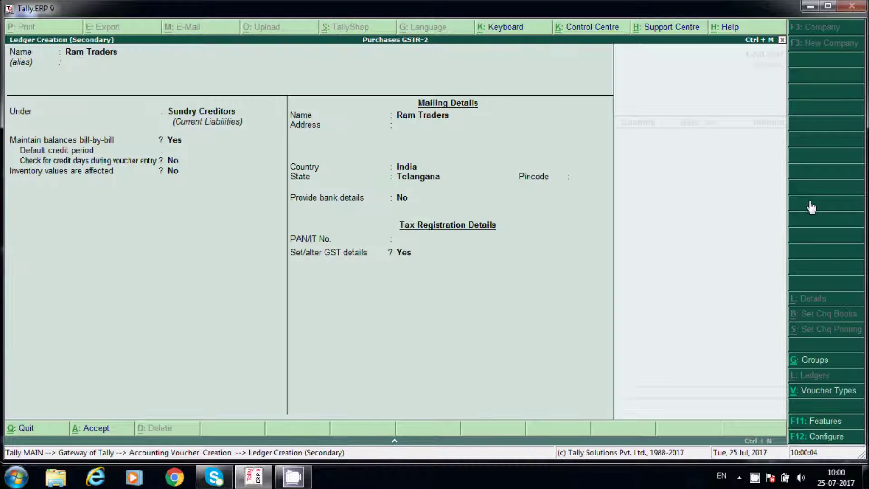
key(ctrl+a)
key(Return)
key(Return)
key(Return)
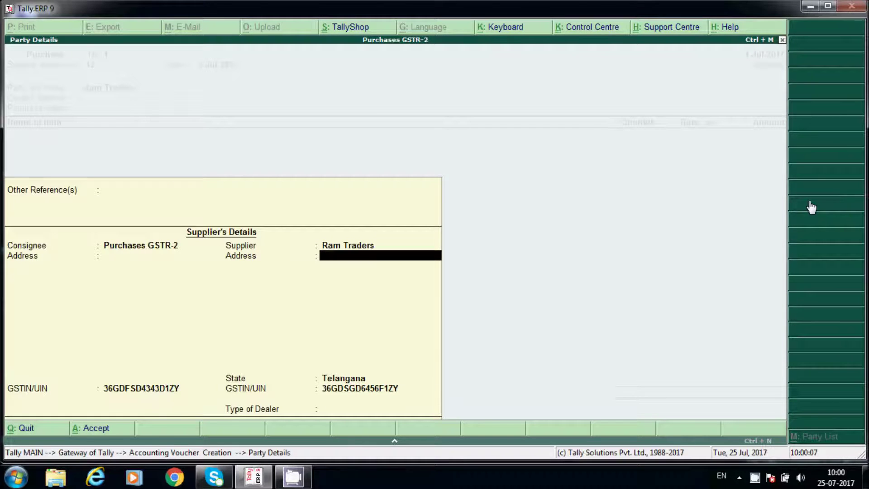
key(Return)
key(Return)
key(Return)
key(Return)
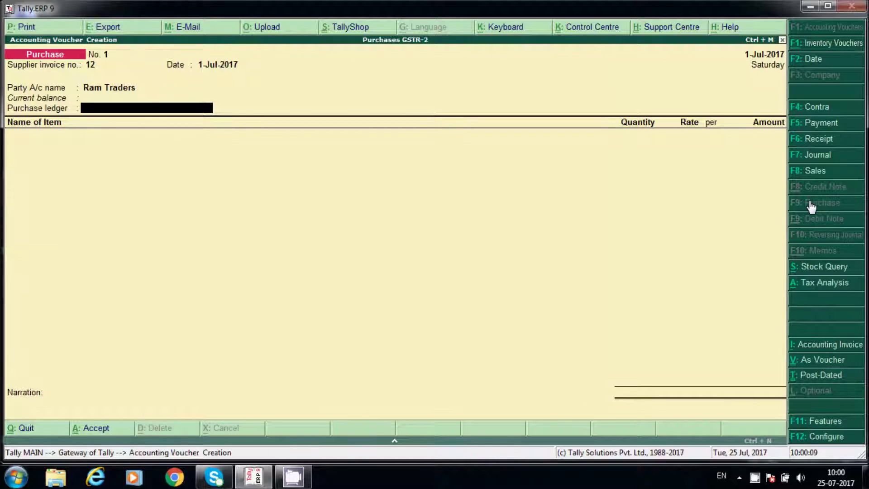
key(alt+c)
- Create a Purchase A/c ledger under Purchase Accounts with appropriation Not Applicable
text(Pur)
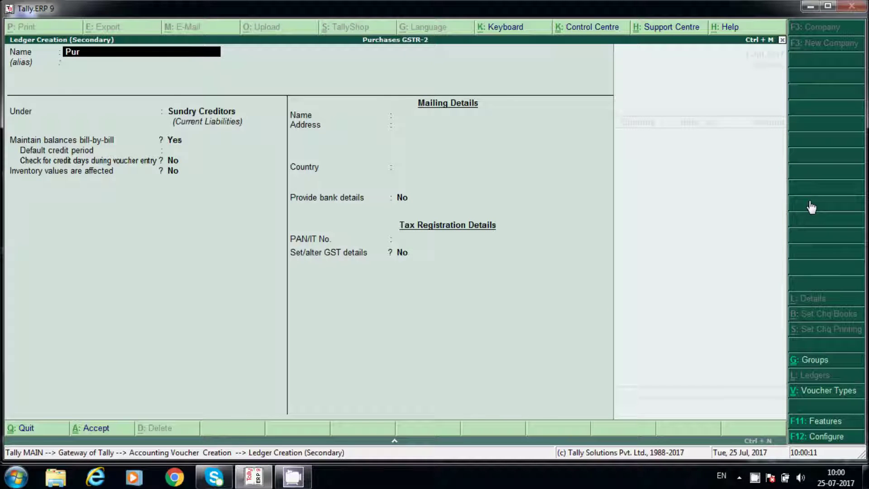
text(chase A/c)
key(Return)
key(Return)
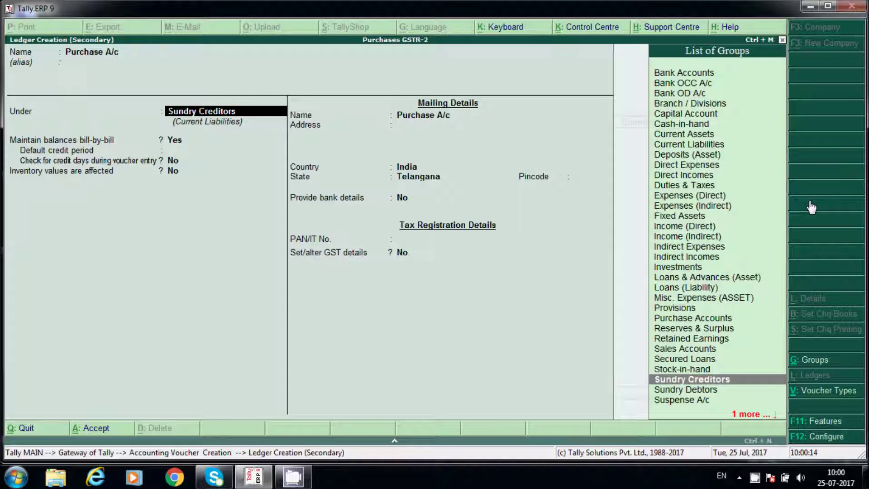
key(p)
text(p)
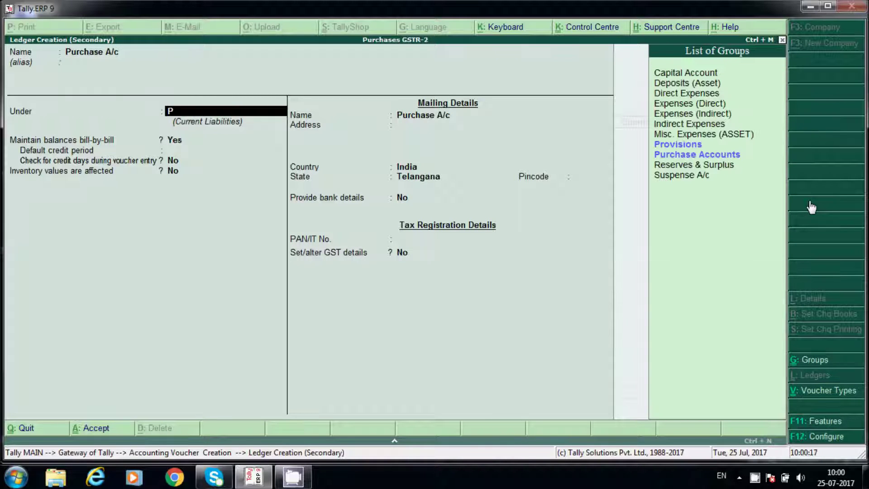
key(Up)
key(Down)
key(Return)
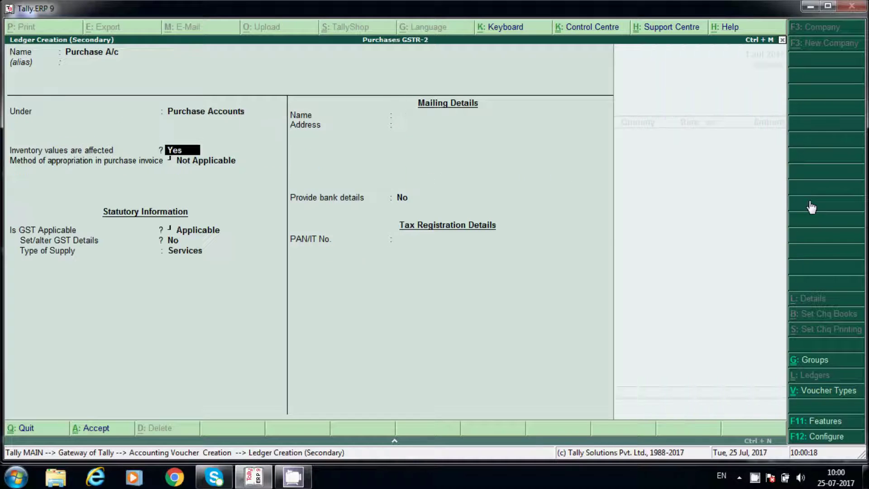
key(Return)
key(Down)
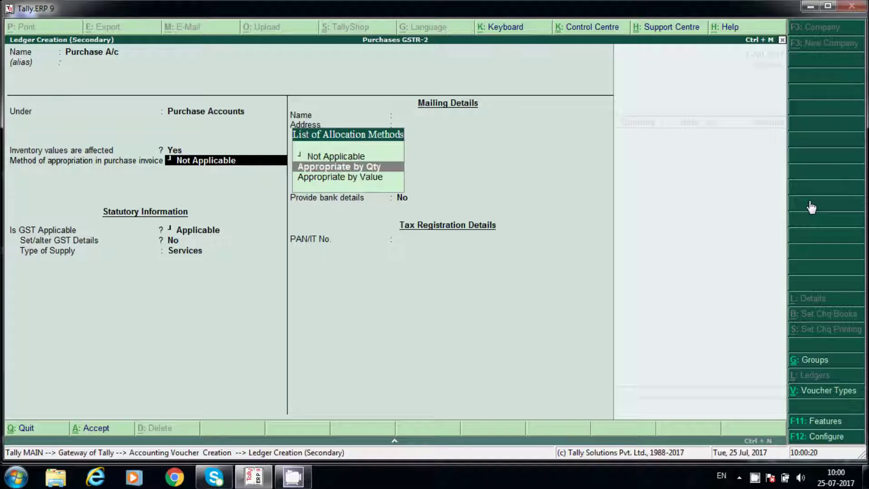
key(Up)
key(Return)
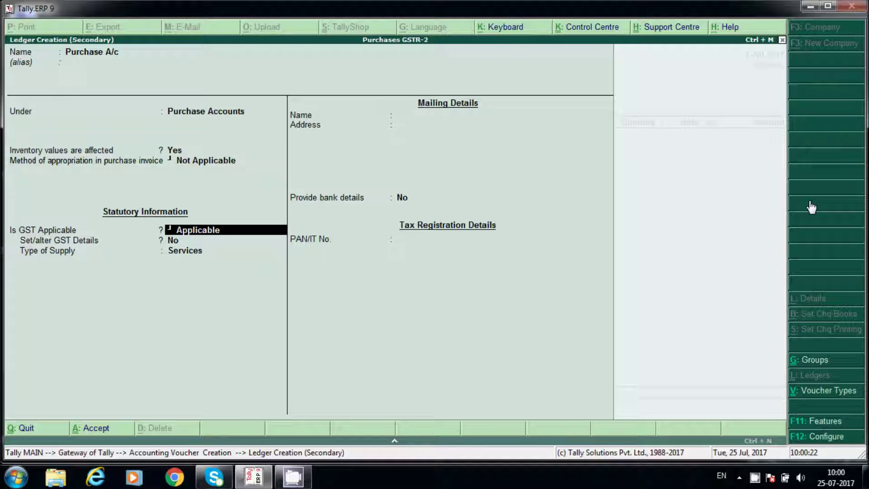
- Make Purchase A/c GST-applicable for Goods, save it, and classify the purchase as Purchase Taxable
key(Return)
text(n)
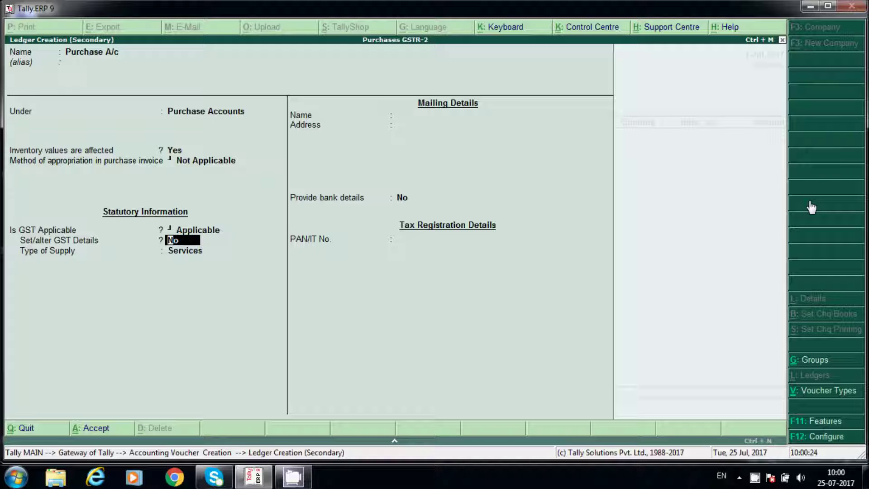
key(Return)
text(s)
key(BackSpace)
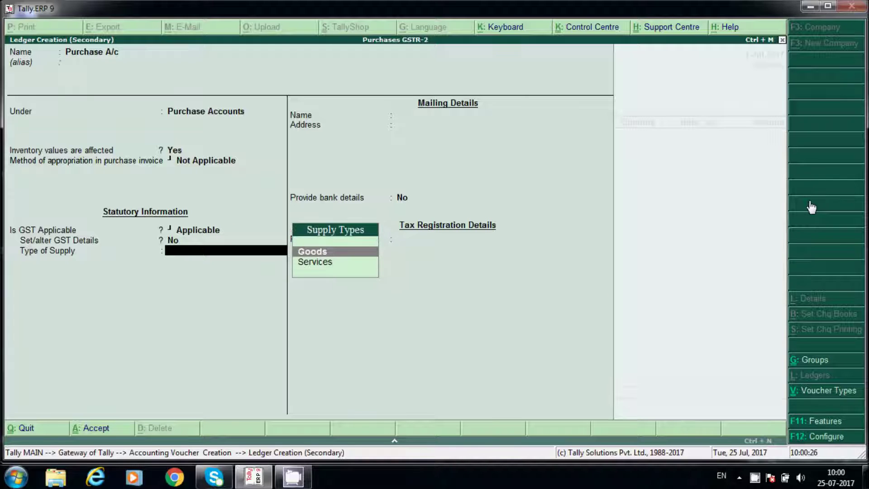
text(g)
key(Return)
key(y)
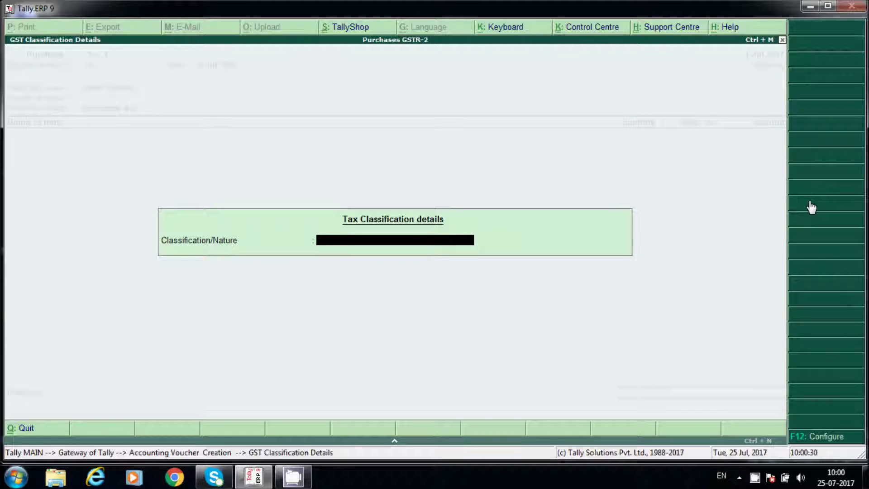
text(pu t)
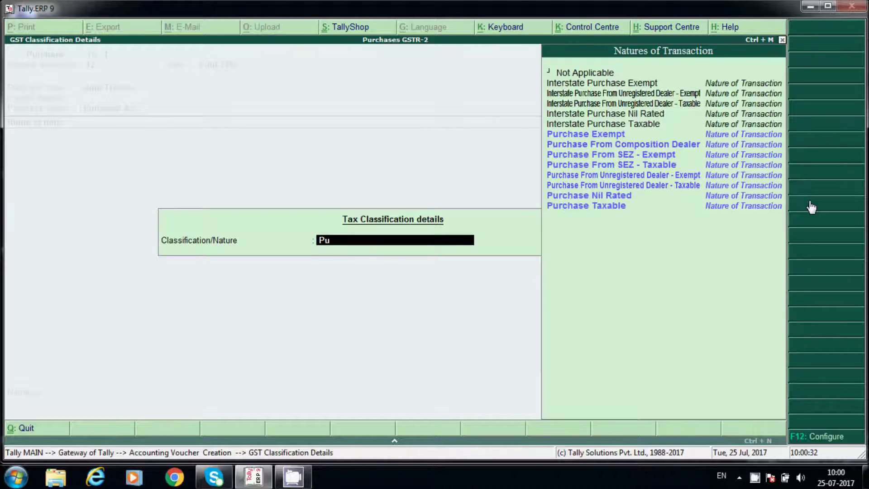
key(Return)
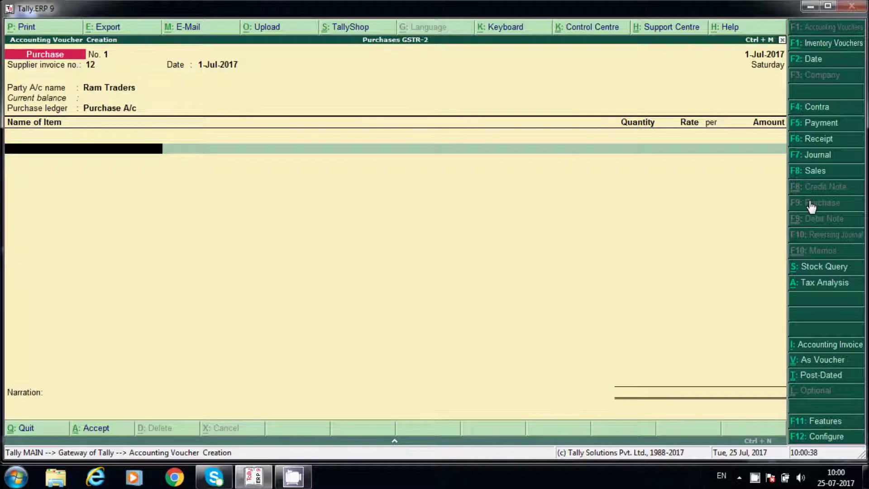
- Create stock item Camera with a new unit of measure, Nos
key(alt+c)
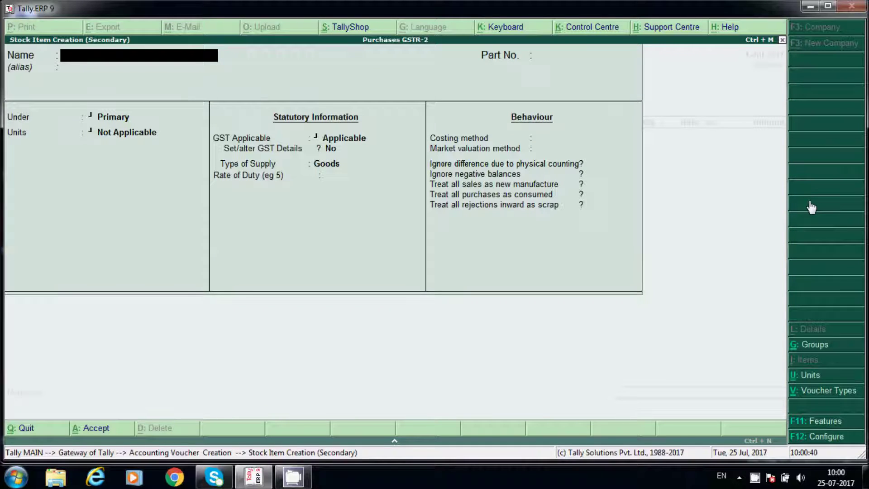
text(Camera)
key(Return)
key(Return)
key(Return)
key(Return)
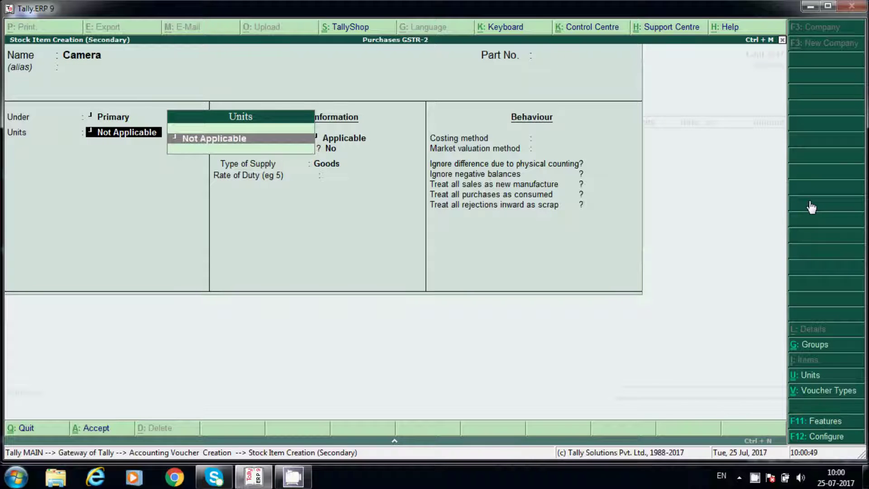
key(alt+c)
text(Nos)
key(Return)
key(Return)
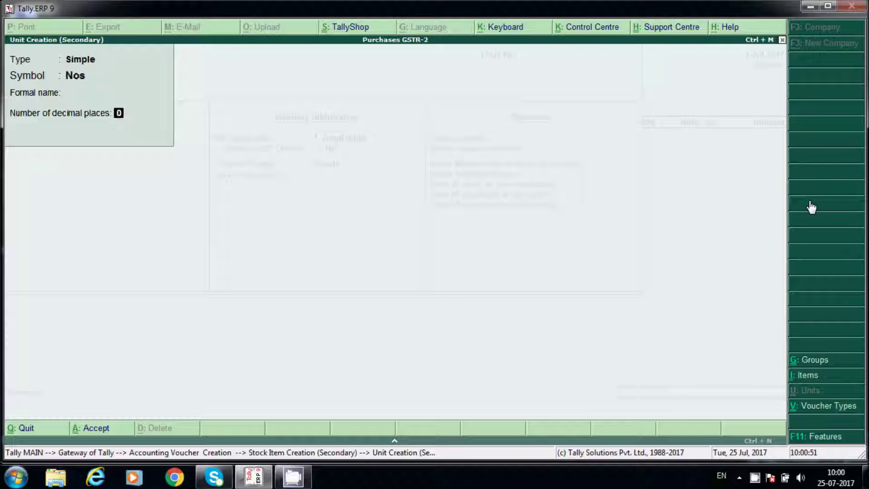
key(Return)
key(Return)
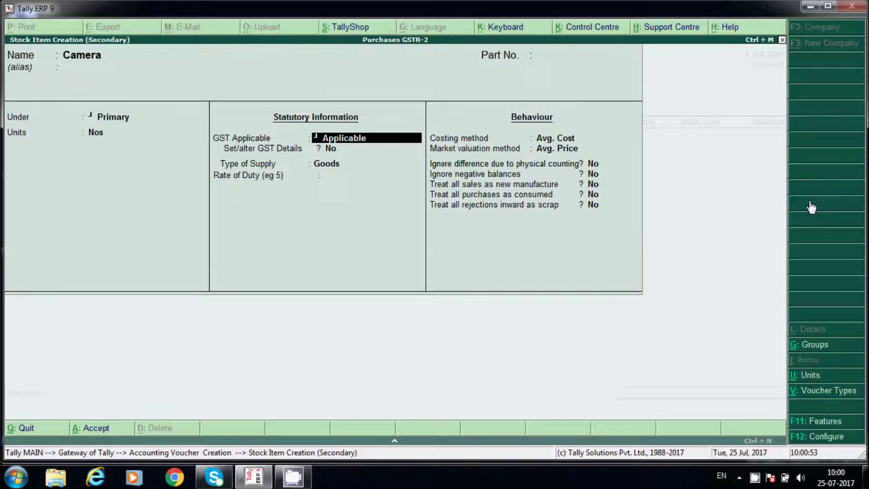
- Give Camera GST details: HSN 53454333, Taxable, 18% integrated tax
key(Return)
key(y)
key(Return)
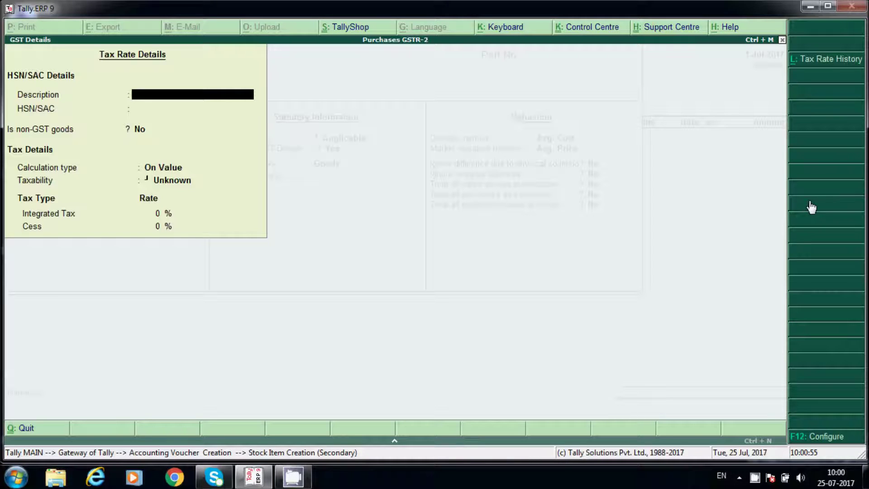
text(Camers)
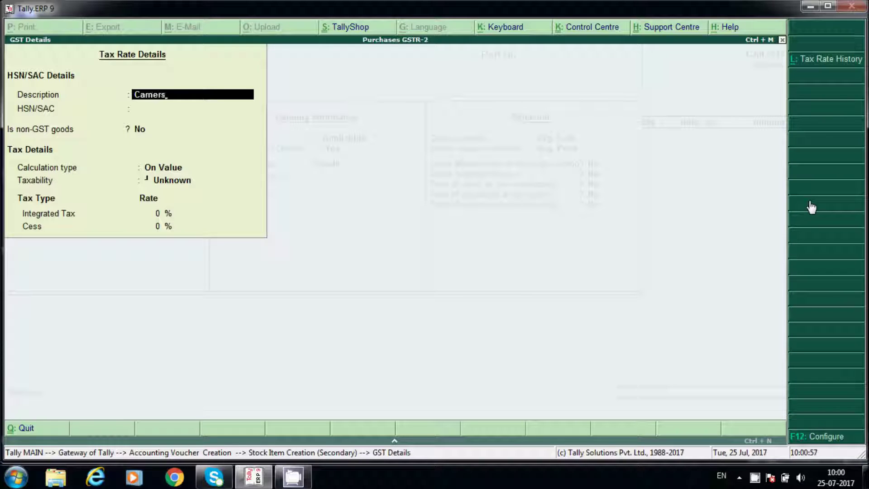
key(BackSpace)
text(a)
key(Return)
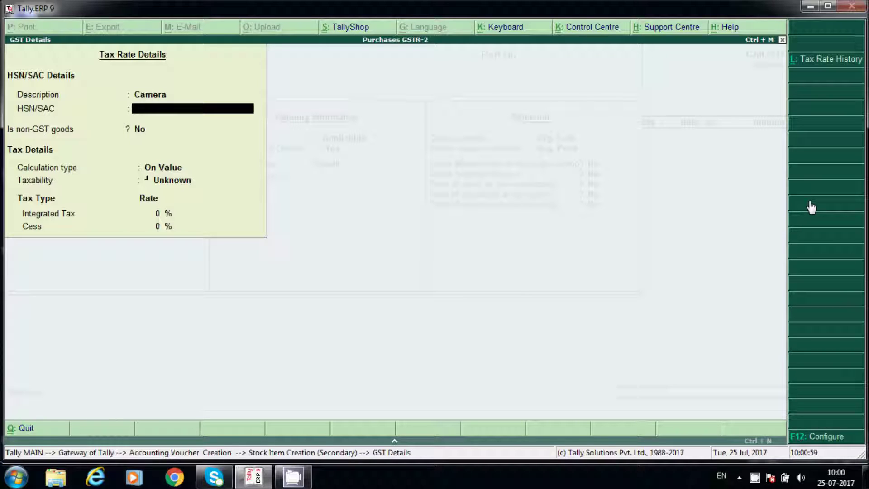
text(53454333)
key(Return)
key(Return)
key(Return)
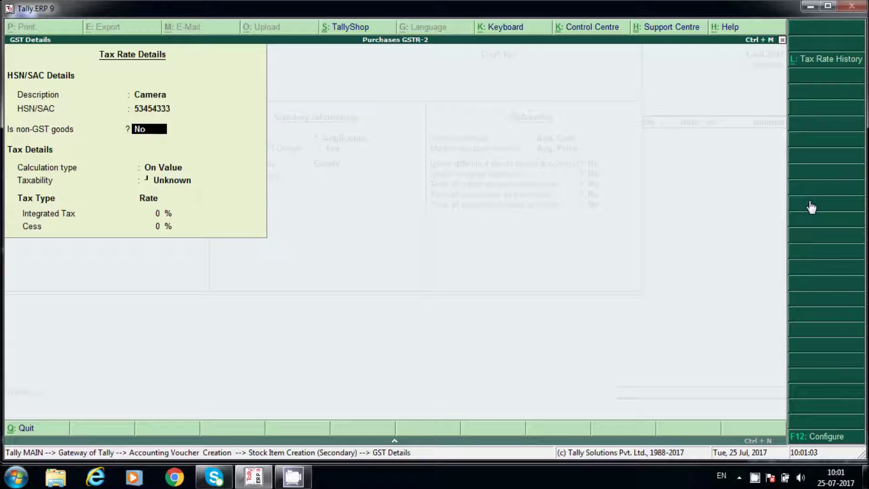
key(Down)
key(Down)
key(Down)
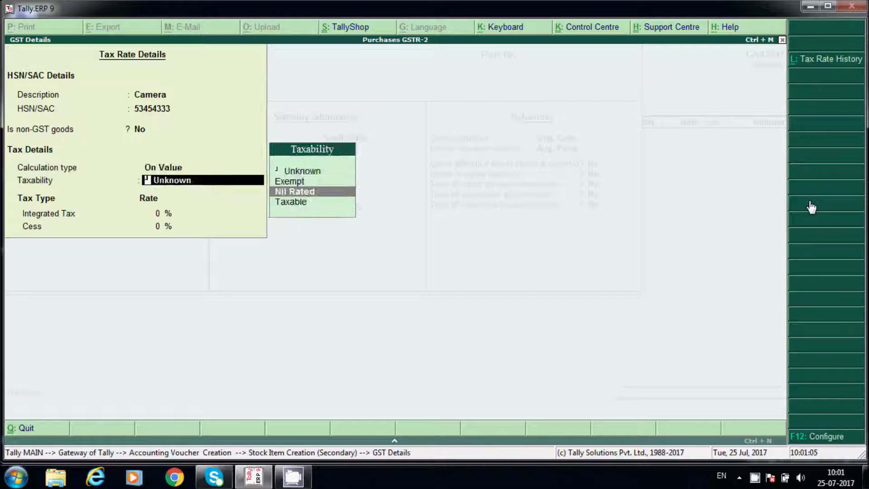
key(Return)
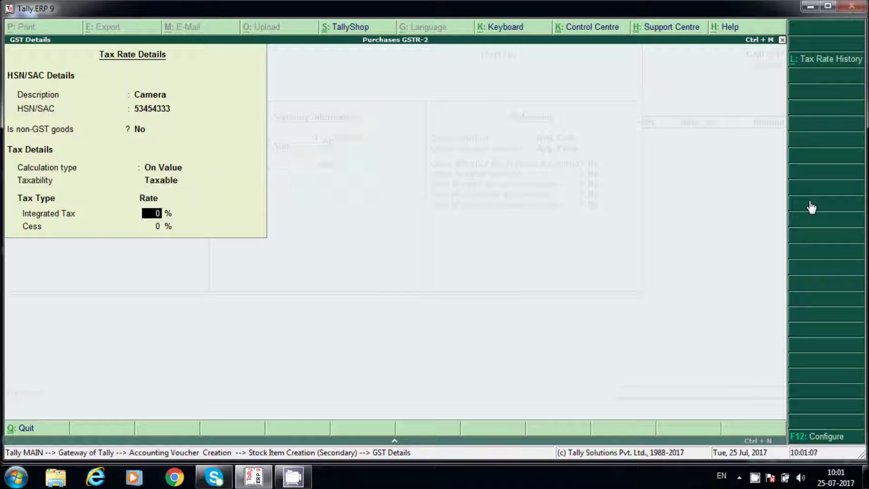
text(18)
key(Return)
key(Return)
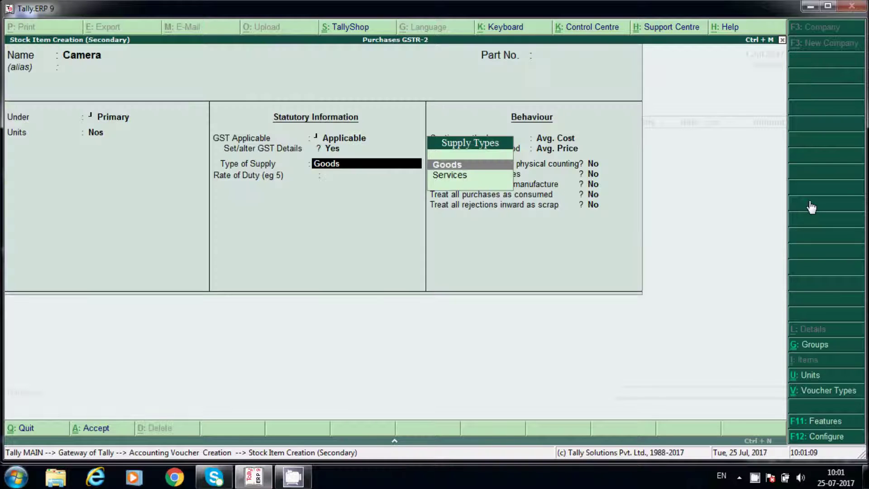
key(Return)
key(Return)
key(Return)
key(Return)
key(Return)
key(Return)
key(Return)
key(Return)
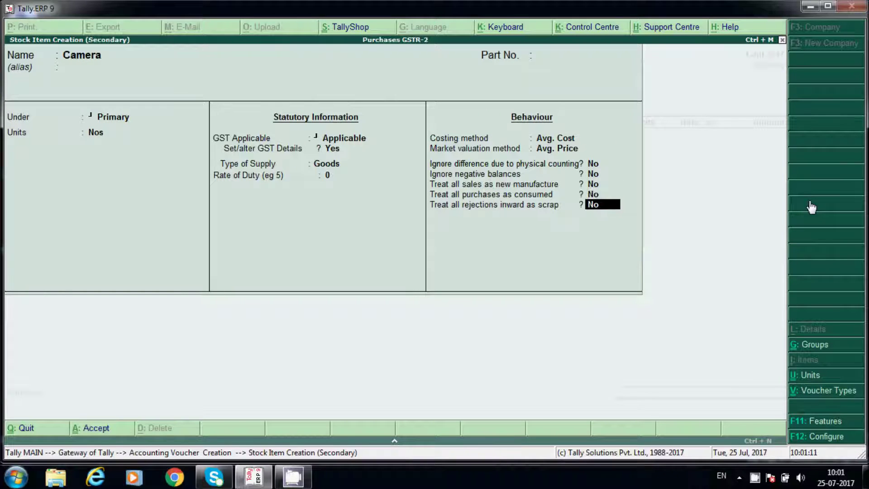
key(Return)
key(Return)
key(Return)
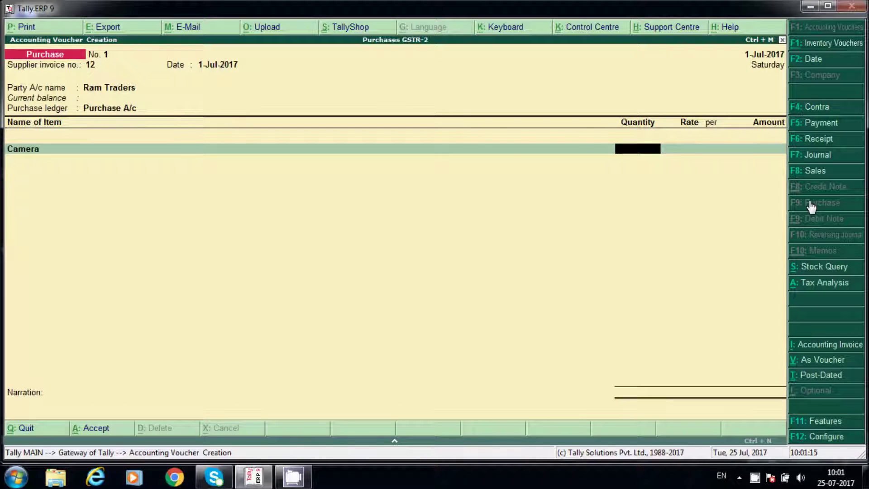
- Enter 20 Nos of Camera at 12,000 for 2,40,000.00
text(20)
key(Return)
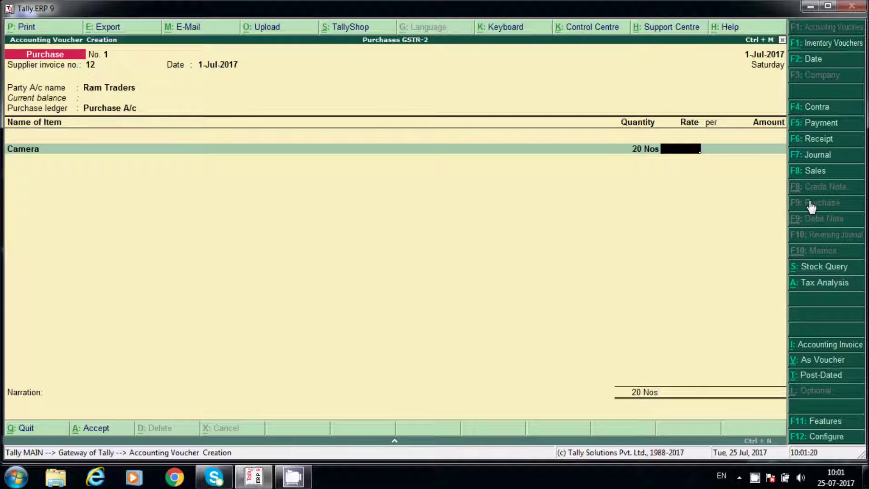
text(12000)
key(Return)
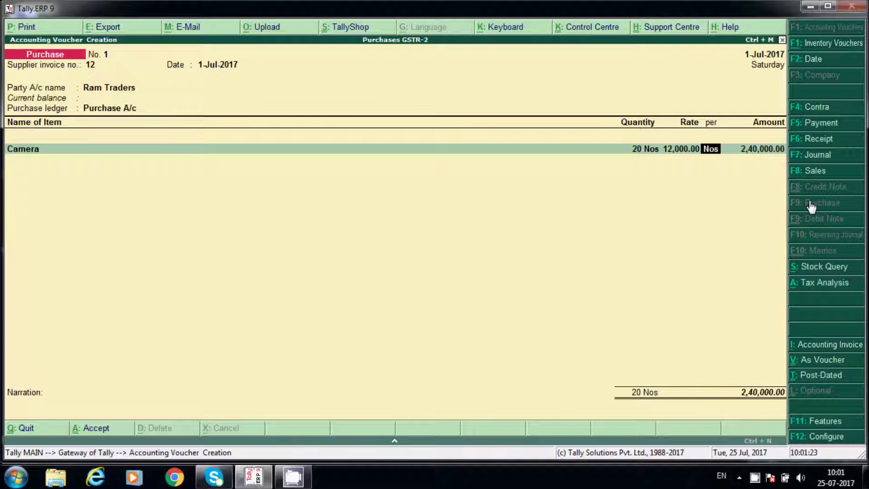
key(Return)
key(Return)
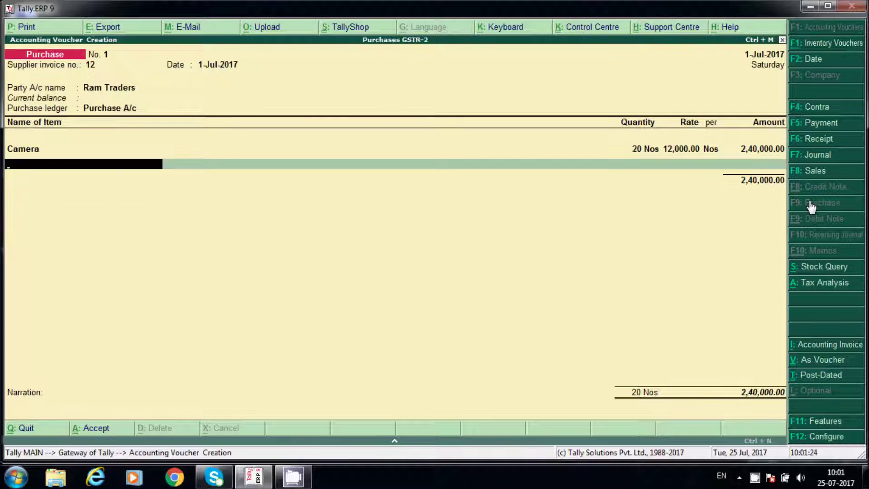
- Create a CGST ledger under Duties & Taxes as GST Central Tax with Normal Rounding
key(Return)
key(alt+c)
text(CSGST)
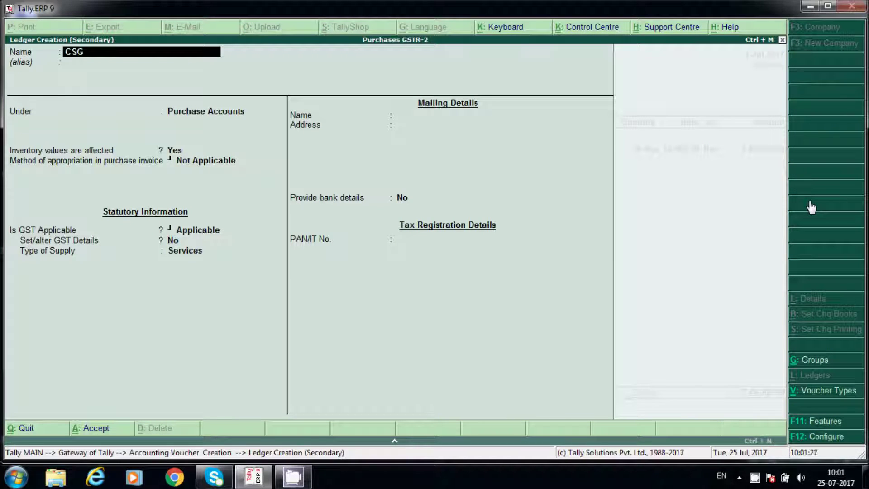
key(BackSpace)
key(BackSpace)
key(BackSpace)
key(BackSpace)
key(BackSpace)
text(CGST)
key(Return)
key(Return)
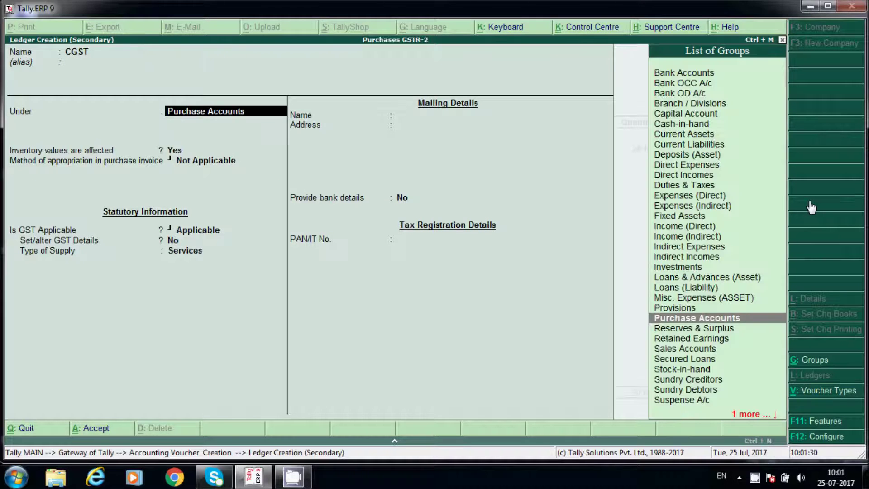
text(du)
key(Return)
key(Up)
key(Return)
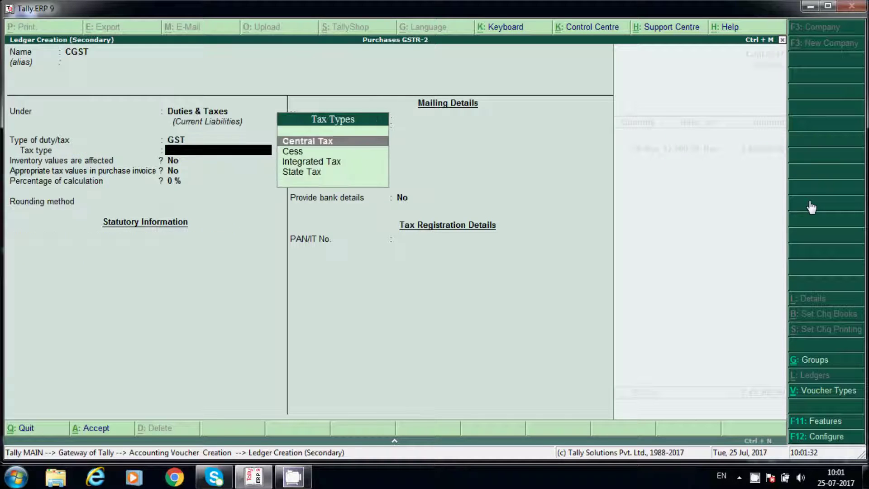
key(Return)
key(Return)
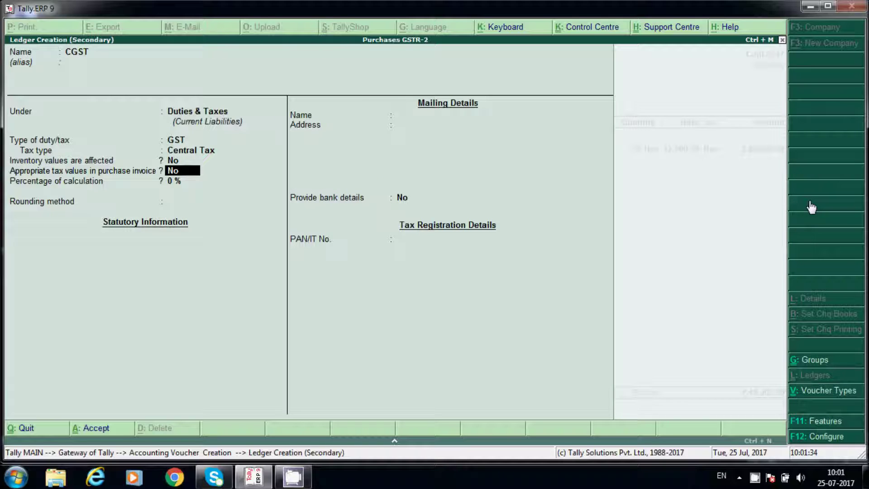
key(Return)
key(Return)
key(Down)
key(Down)
key(Return)
key(Return)
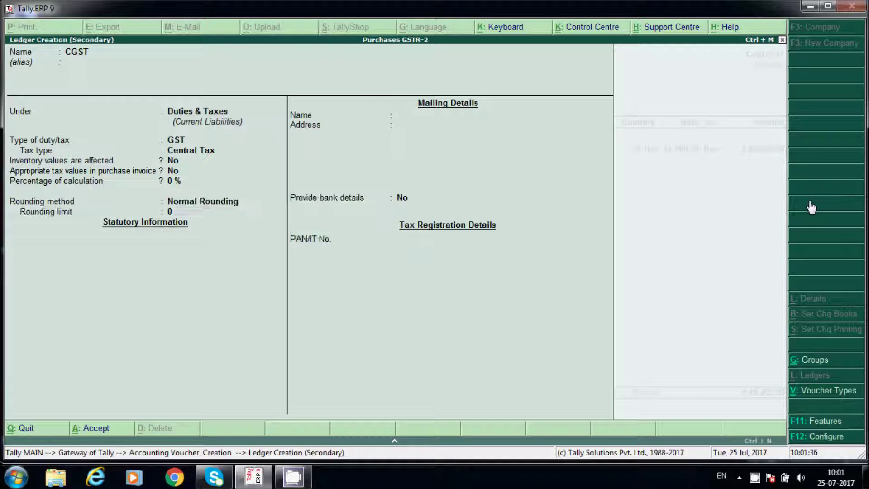
key(Return)
key(Return)
key(Return)
key(Return)
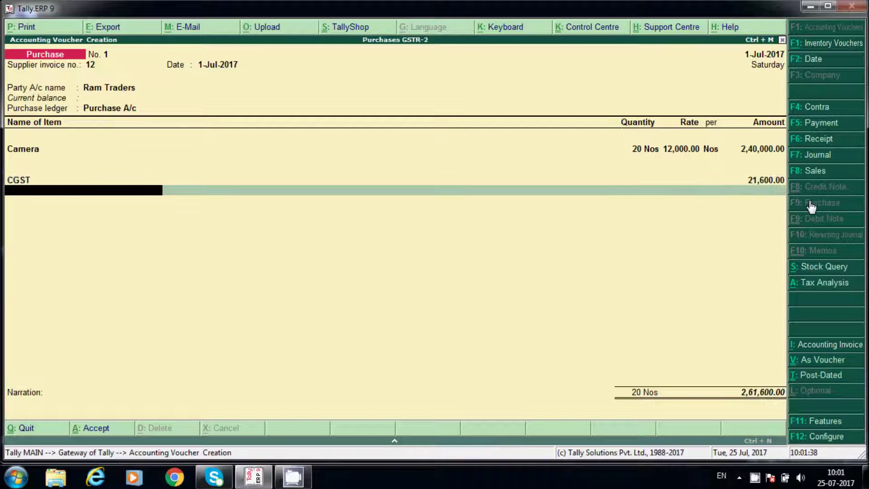
- Create an SGST ledger under Duties & Taxes as GST State Tax
key(alt+c)
text(SGST)
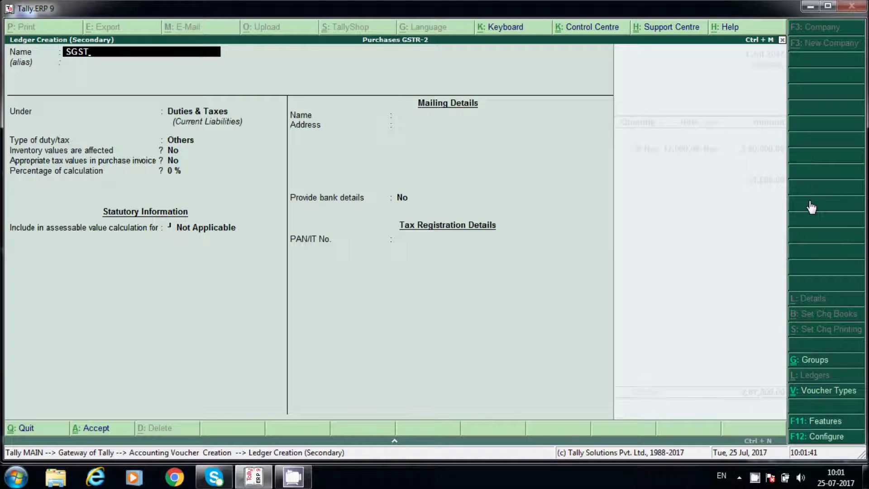
key(Return)
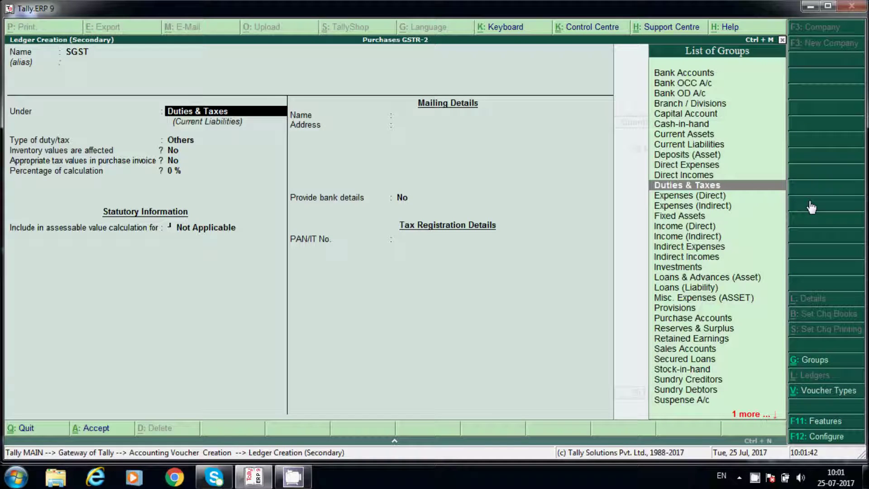
key(Return)
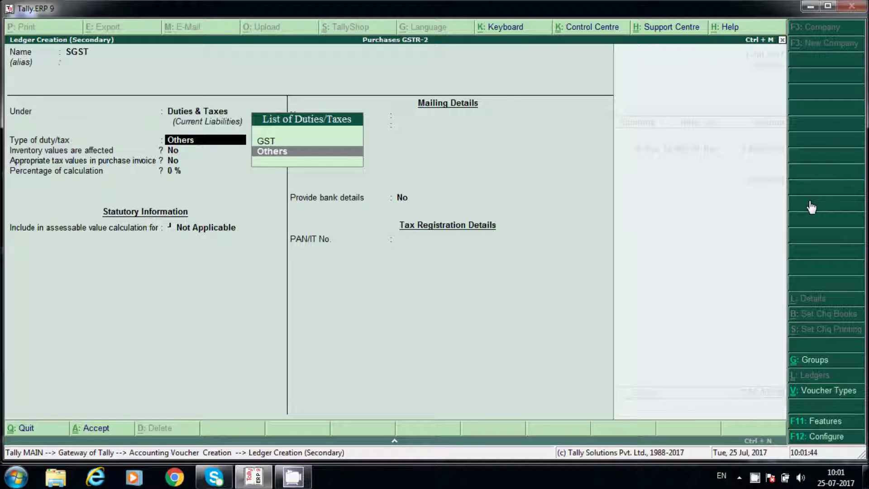
key(Up)
key(Return)
key(Down)
key(Down)
key(Down)
key(Return)
key(Return)
key(Return)
key(Return)
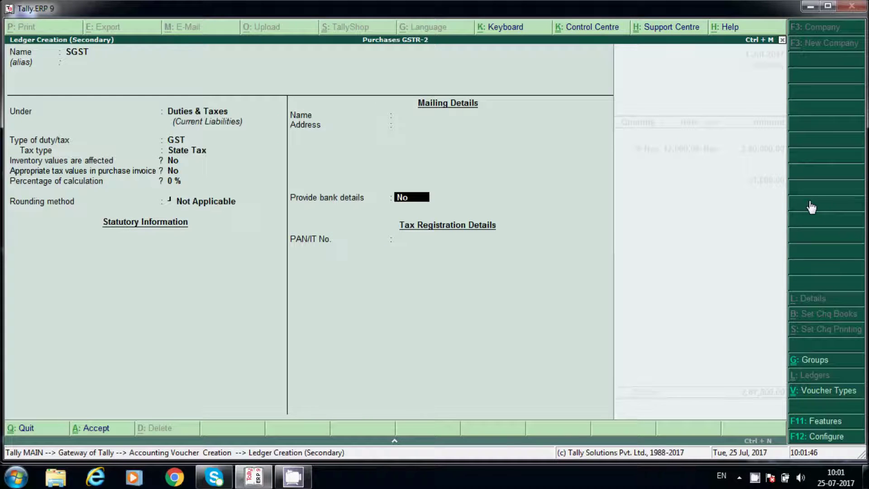
key(Return)
key(Return)
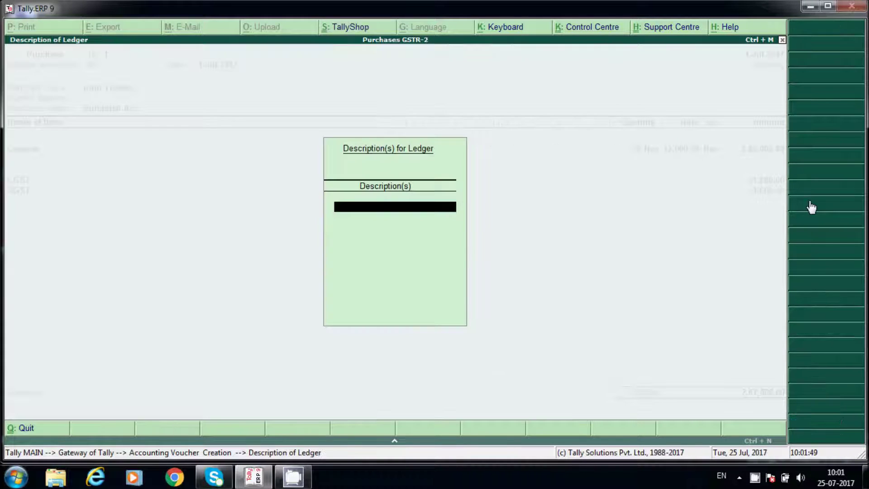
key(Return)
key(Return)
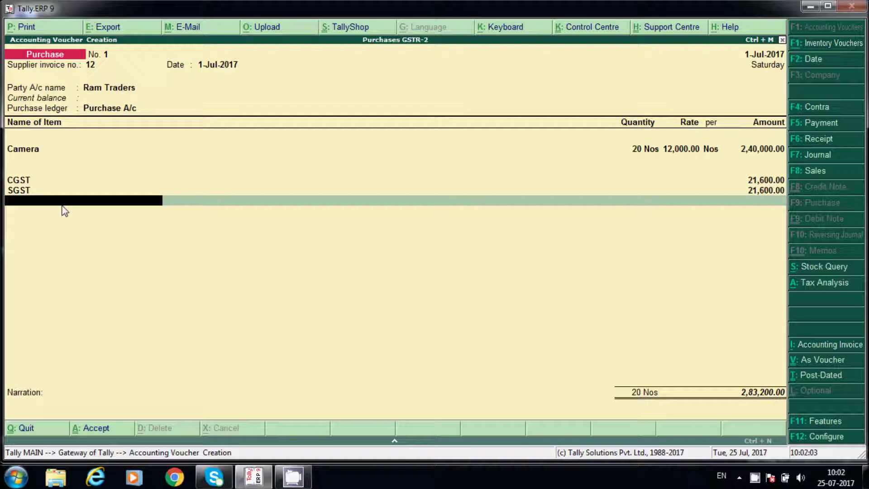
- Complete the voucher lines with SGST 21,600.00, reaching a 2,83,200.00 total
key(Return)
key(Return)
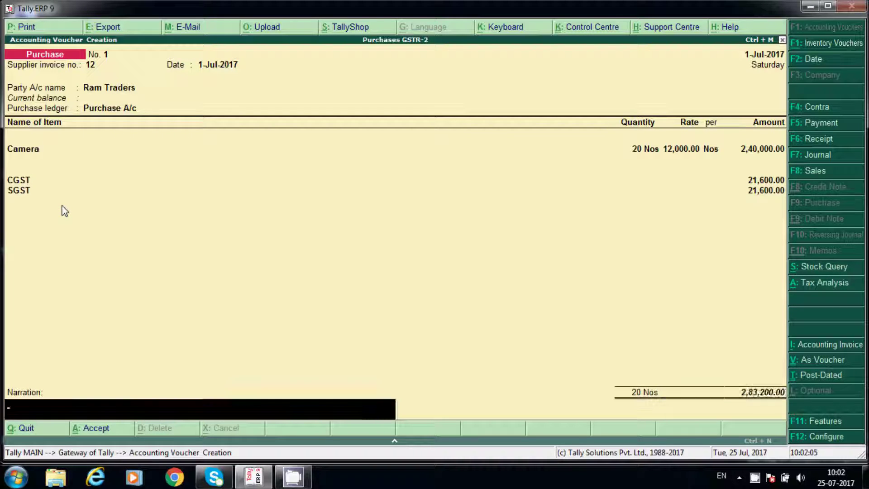
key(Return)
key(n)
key(BackSpace)
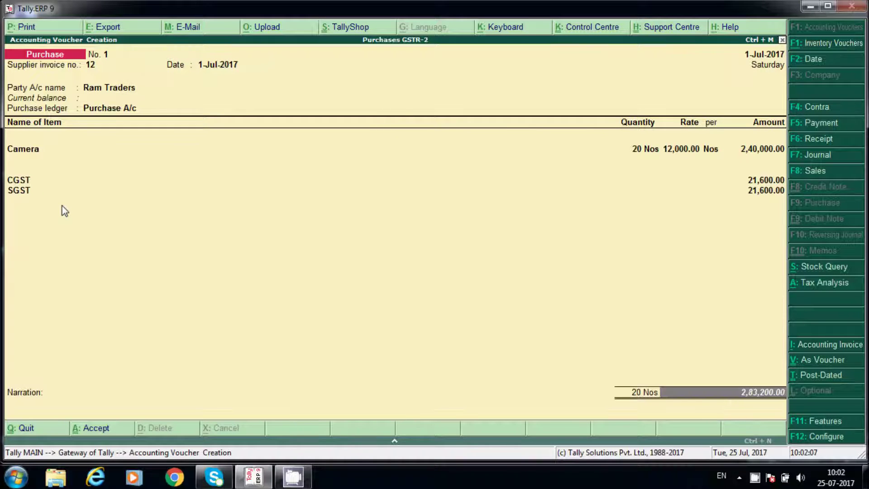
key(BackSpace)
key(Return)
key(Return)
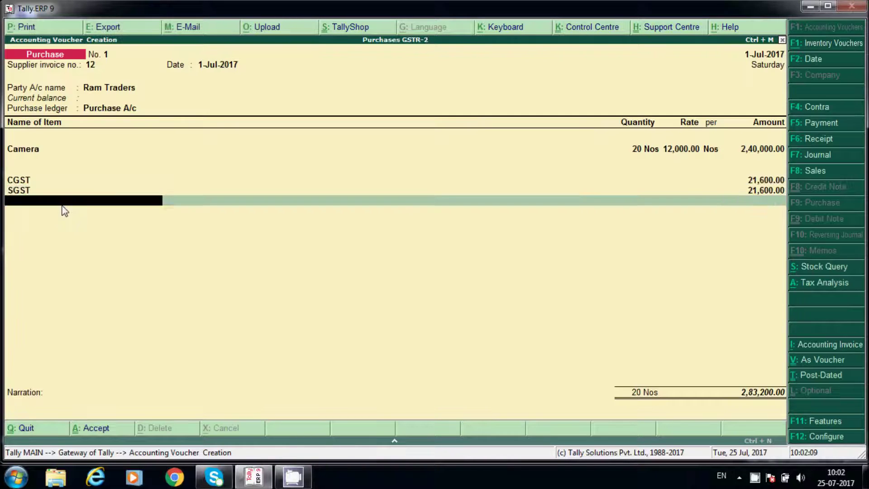
- Create an IGST ledger under Duties & Taxes as GST Integrated Tax, without rounding
key(alt+c)
text(IGST)
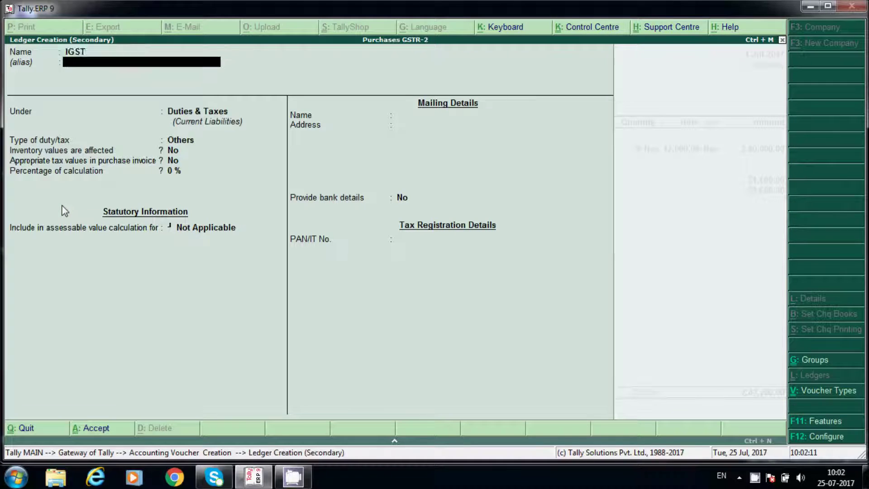
key(Return)
key(Return)
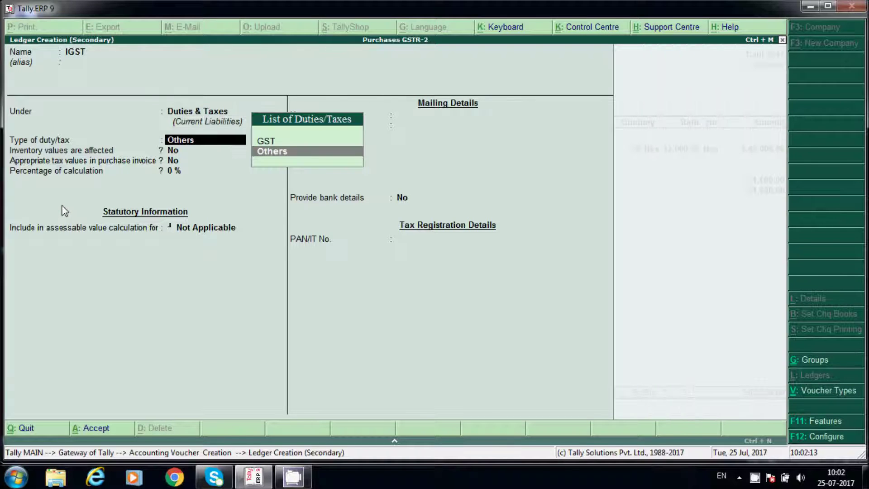
key(Up)
key(Return)
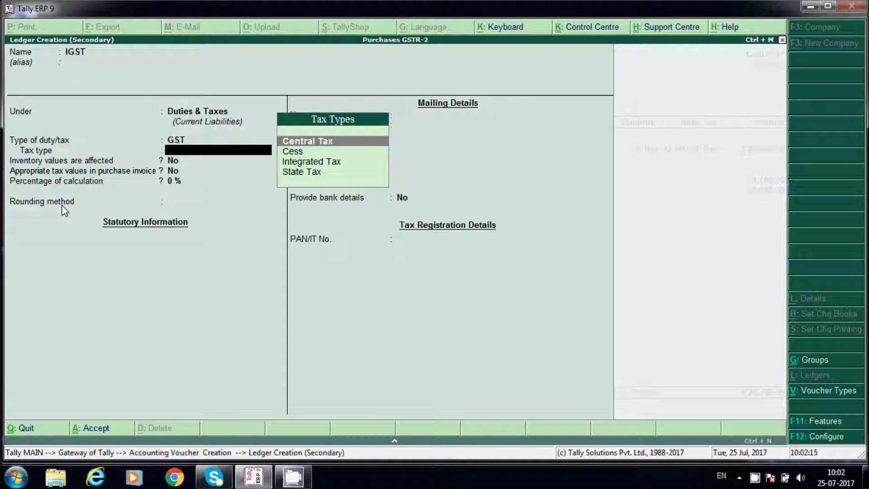
key(Down)
key(Down)
key(Return)
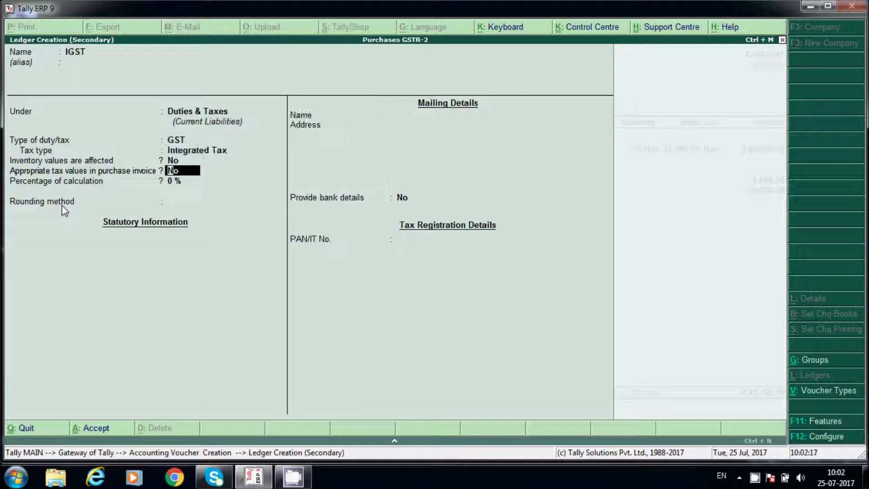
key(Return)
key(Return)
key(Return)
key(n)
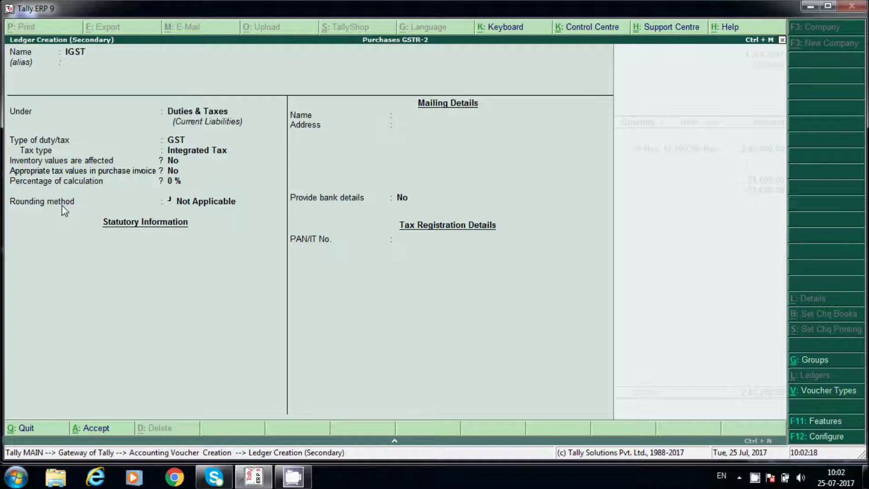
key(Return)
key(Return)
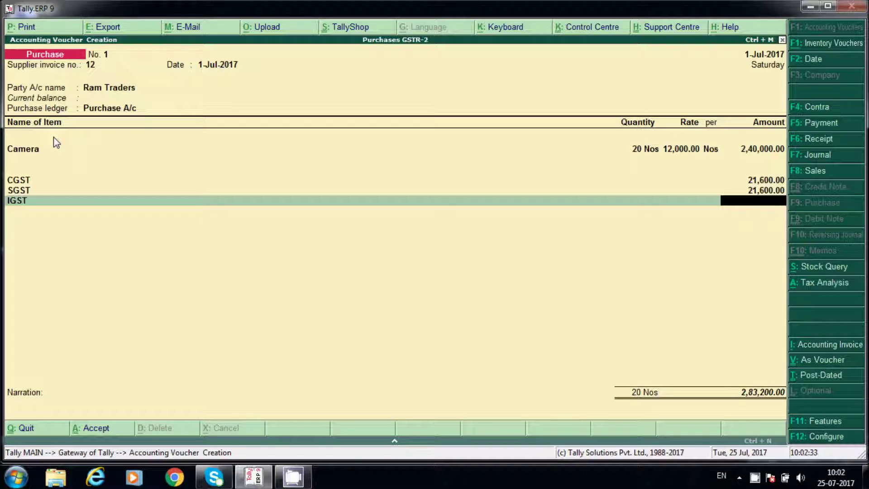
click(100, 89)
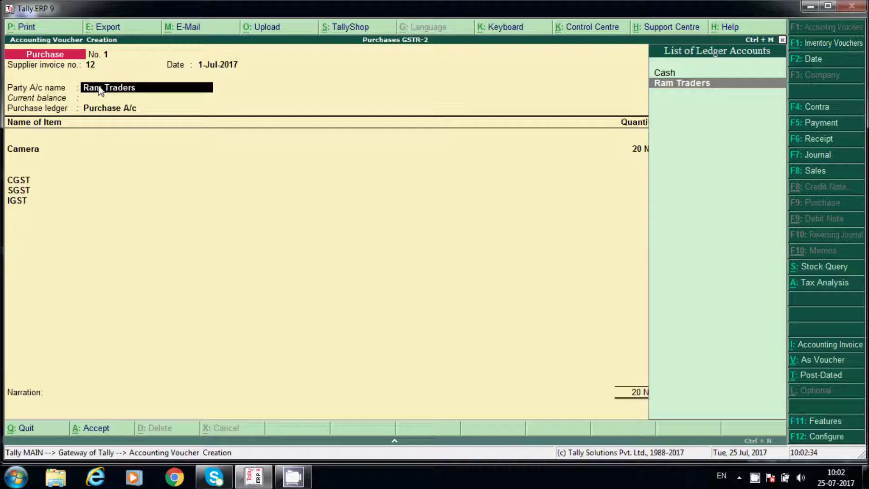
key(ctrl+Return)
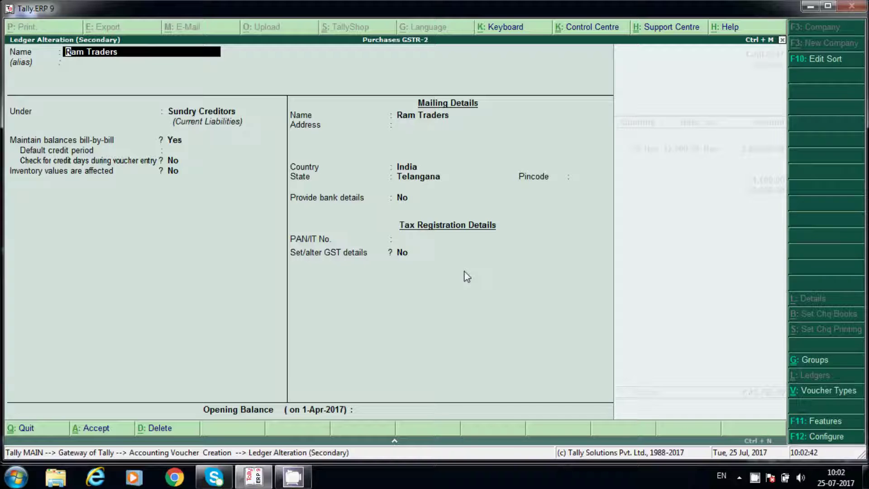
key(Escape)
key(Escape)
key(y)
key(Return)
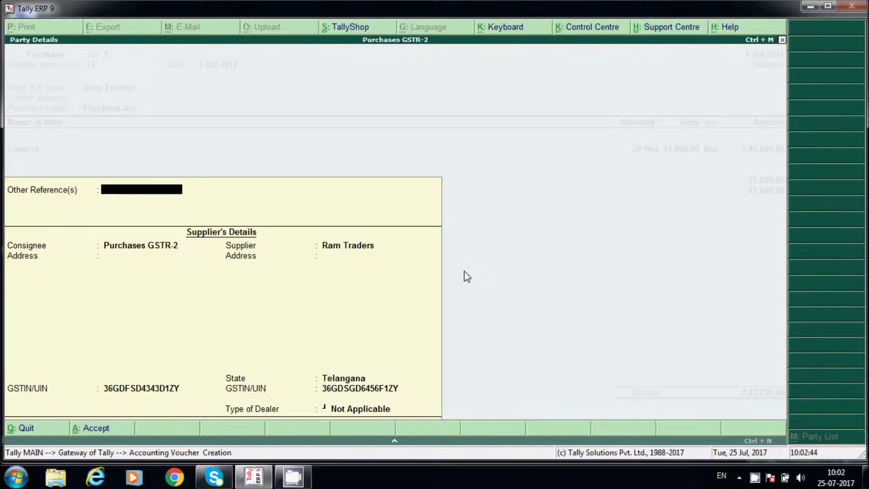
key(Return)
key(Return)
key(Return)
key(Return)
key(Return)
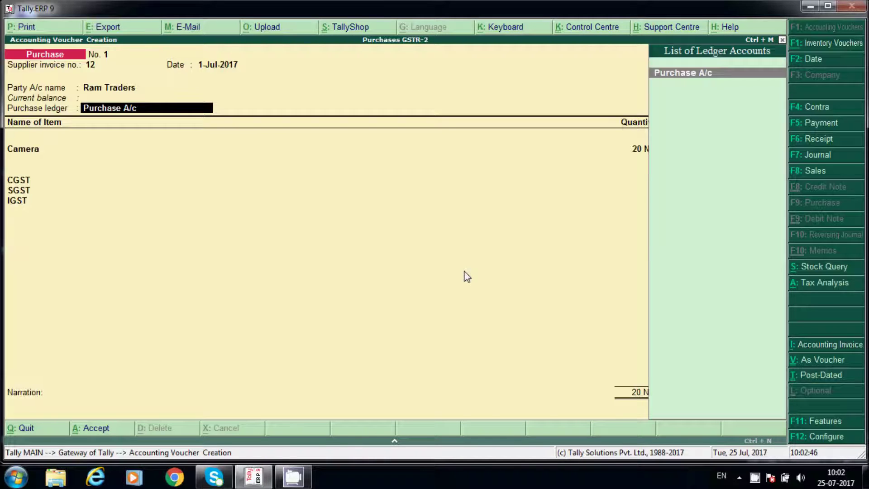
key(Return)
key(Return)
key(Return)
key(Return)
key(Return)
key(Return)
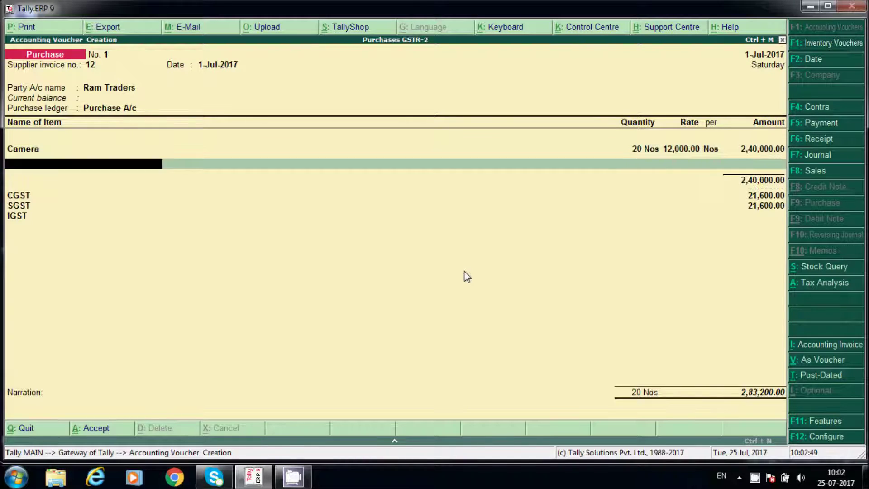
- Pass the Camera, CGST and SGST lines and accept purchase voucher No. 1
key(Return)
key(Return)
key(Return)
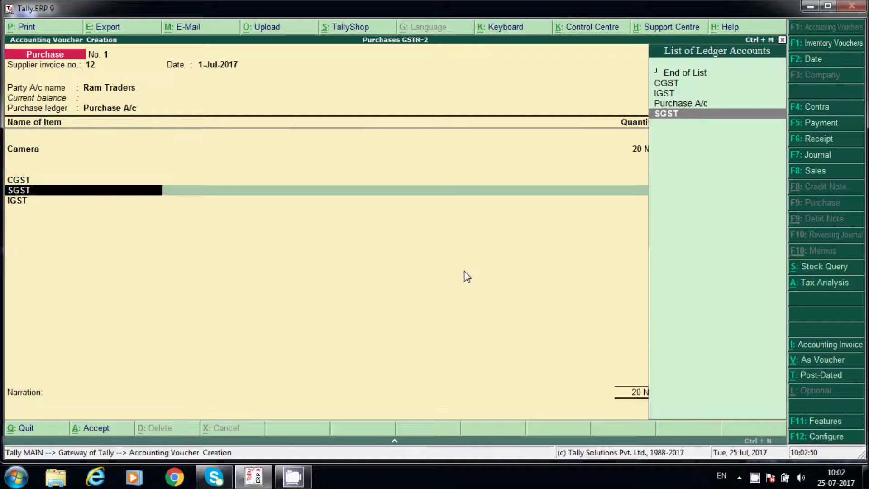
key(Return)
key(Return)
key(Return)
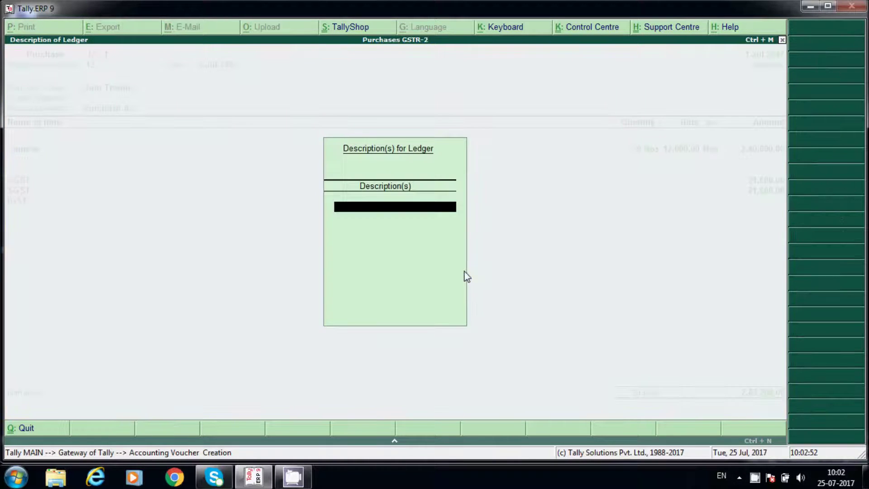
key(Return)
key(Return)
key(Return)
key(Return)
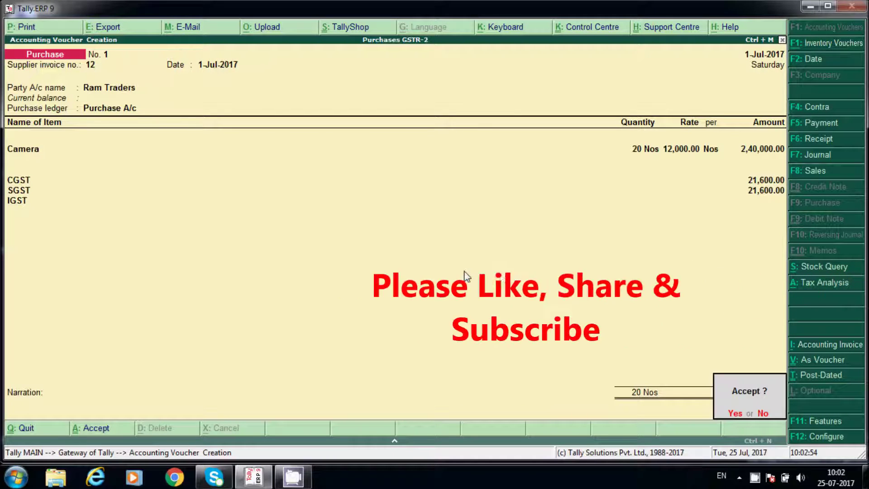
key(Return)
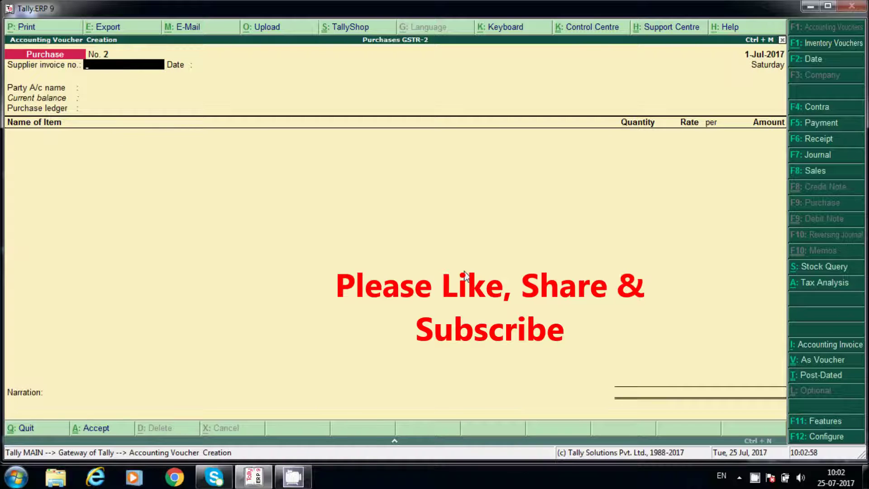
- Enter supplier invoice number 1 and accept the 1-Jul-2017 date
text(1)
key(Return)
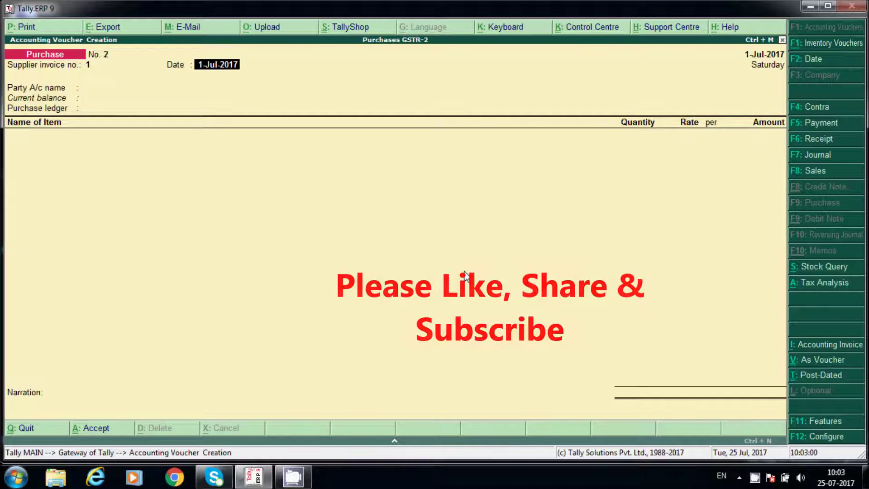
key(Return)
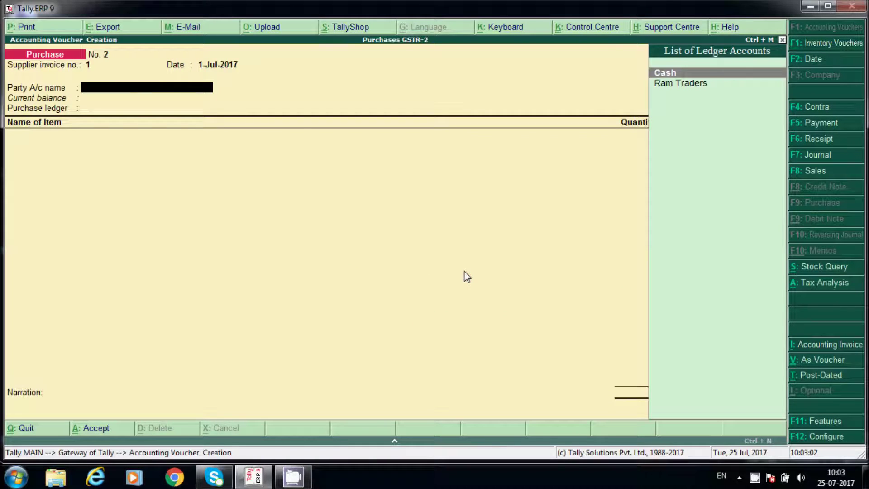
- Start a new party ledger named Vamsi Tech with Alt+C
key(alt+c)
text(VA)
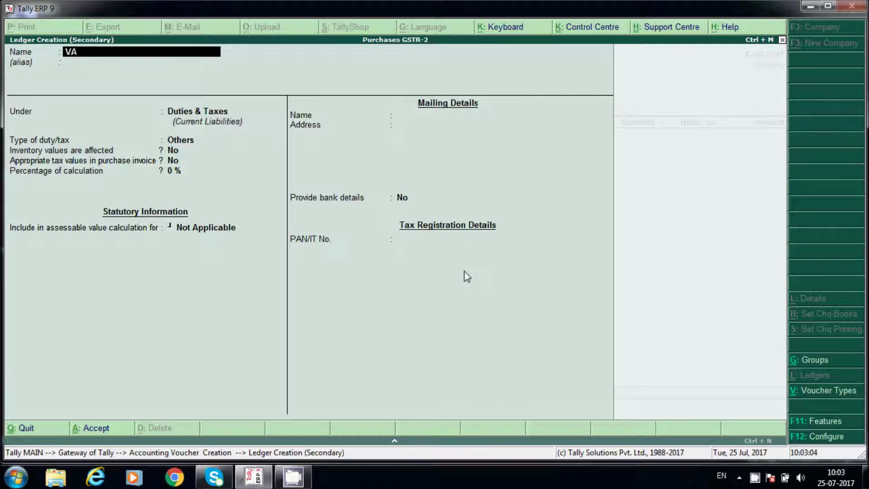
key(BackSpace)
text(amsi TEch)
key(BackSpace)
key(BackSpace)
key(BackSpace)
text(ech)
key(Return)
- Place Vamsi Tech under Sundry Creditors with state Delhi
text(Su)
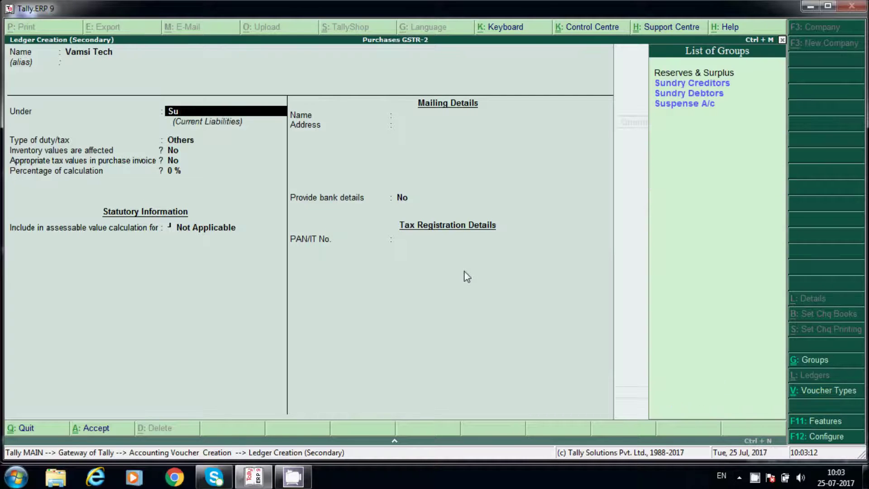
key(Down)
key(Return)
key(Return)
key(Return)
key(Return)
key(Return)
key(Return)
key(Return)
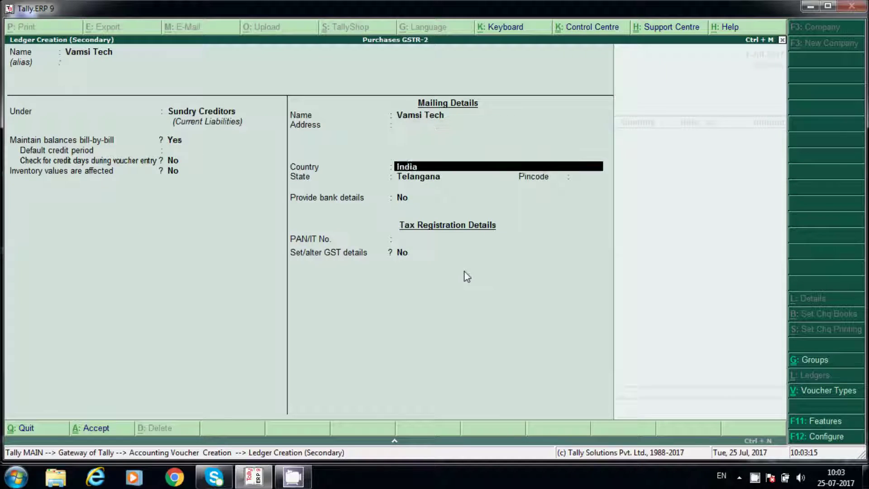
key(Return)
text(de)
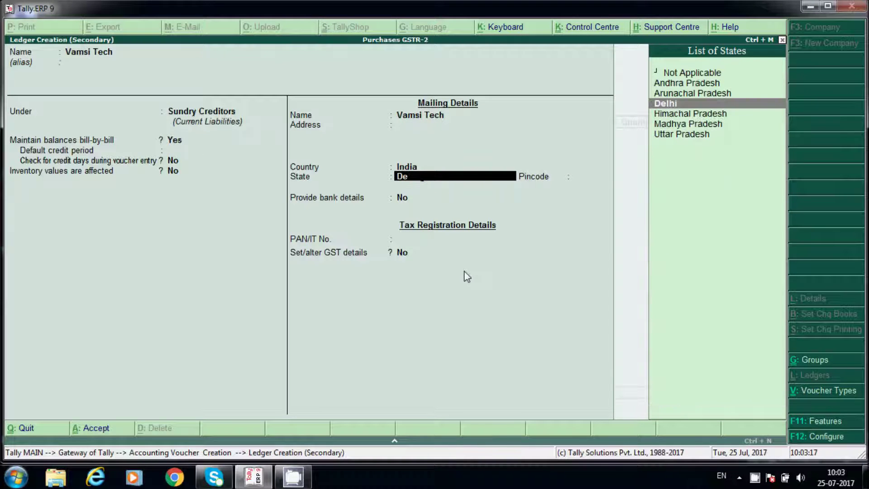
key(Return)
key(Return)
key(Return)
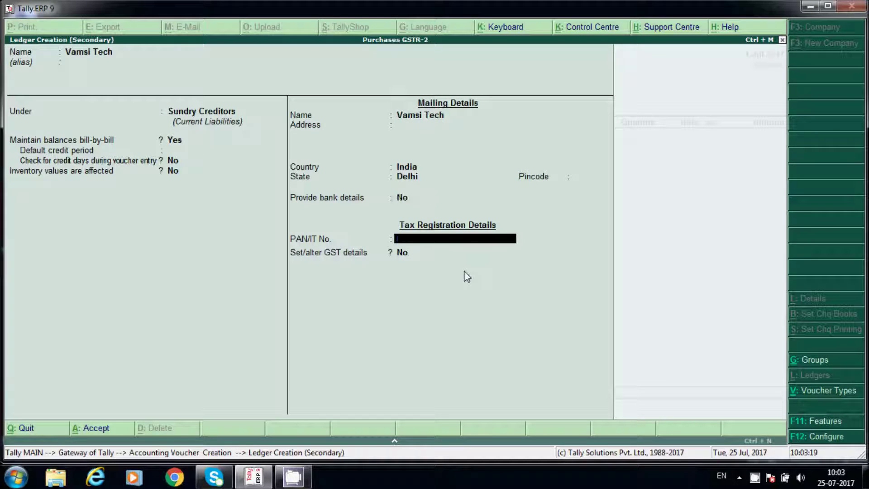
- Enable GST details for Vamsi Tech as a Regular registration, enter its GSTIN, and save the ledger
key(Return)
key(y)
key(Return)
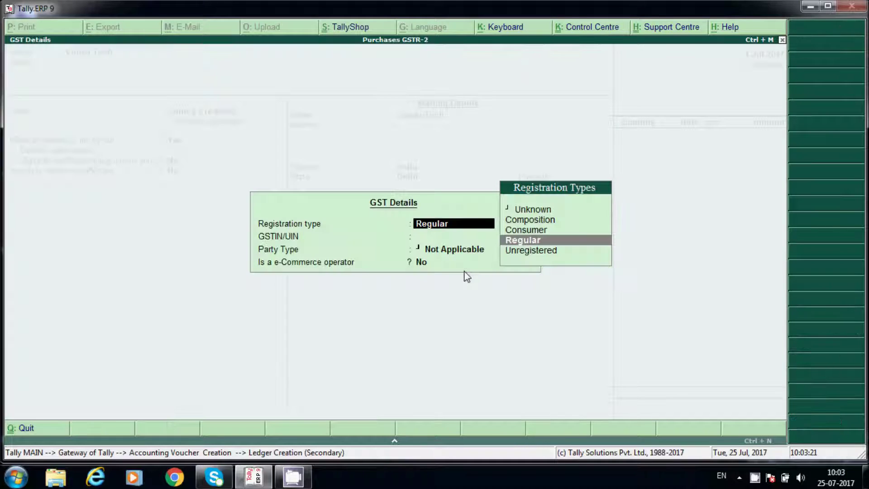
key(Return)
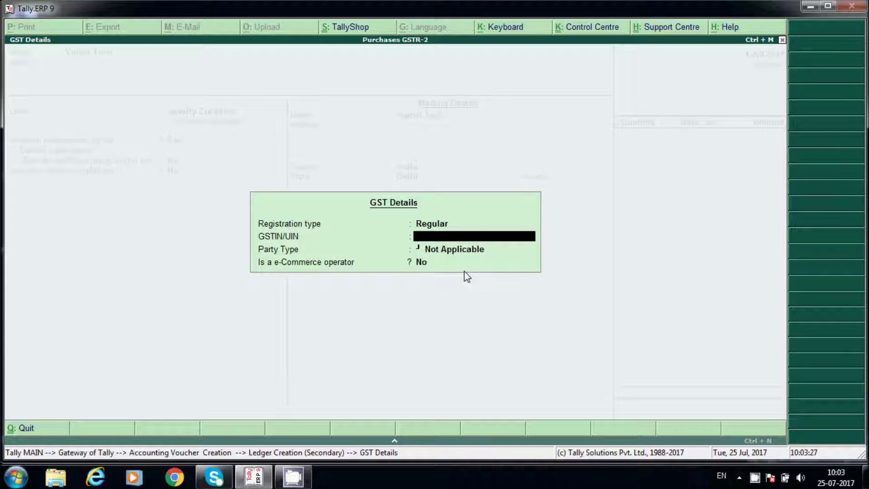
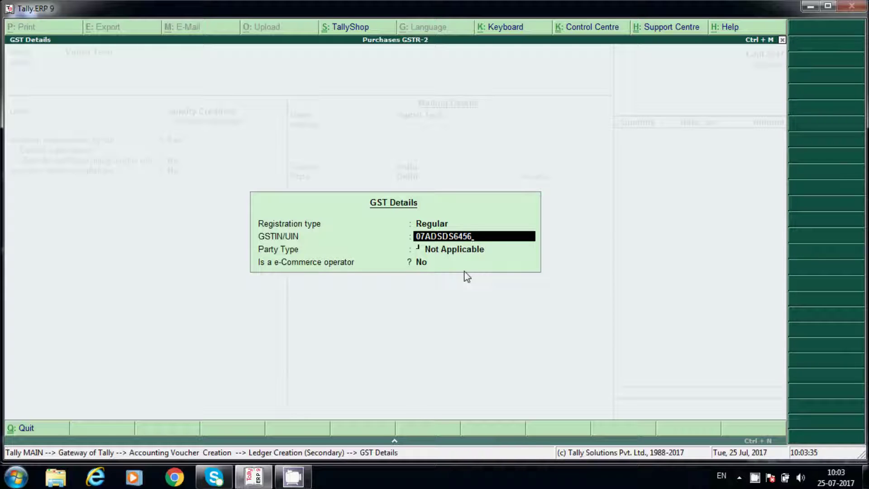
key(Return)
key(Return)
key(Return)
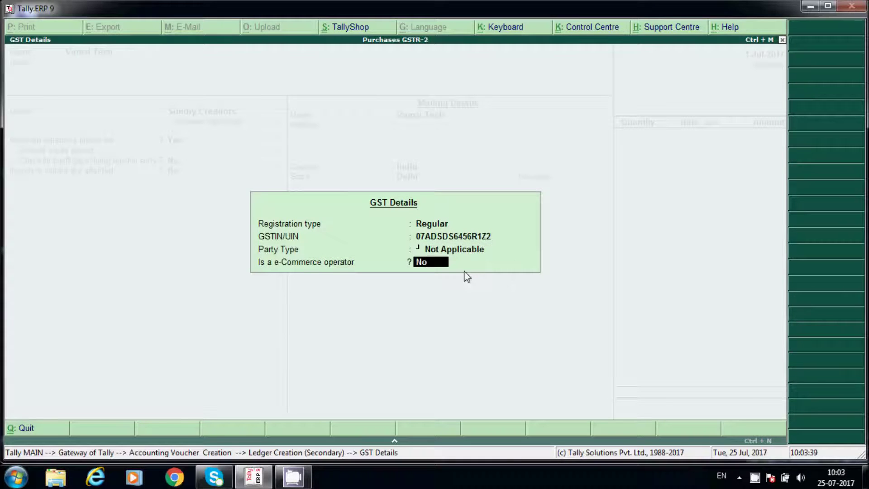
key(Return)
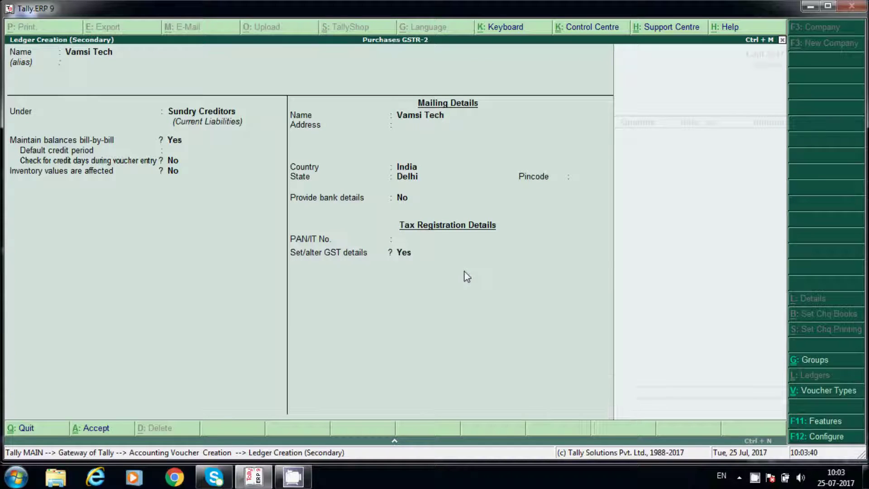
key(Return)
key(Return)
key(Return)
key(Return)
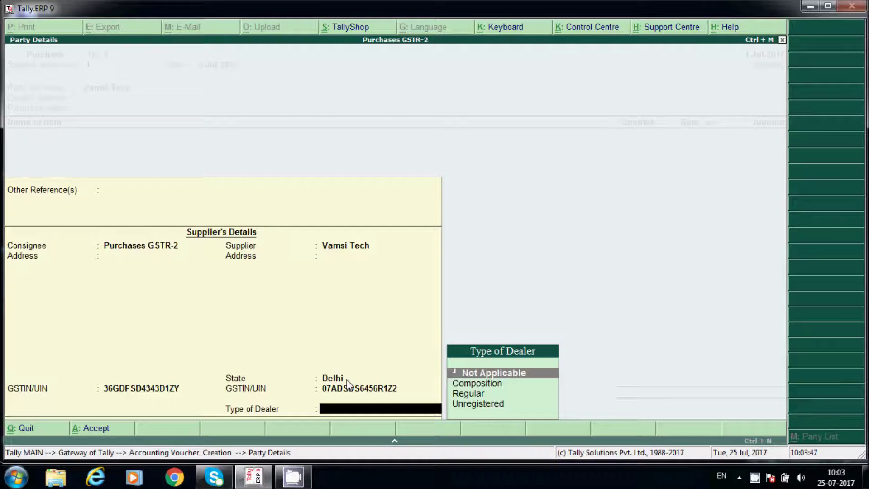
- Use Purchase A/c as the purchase ledger and select the Camera item
key(Return)
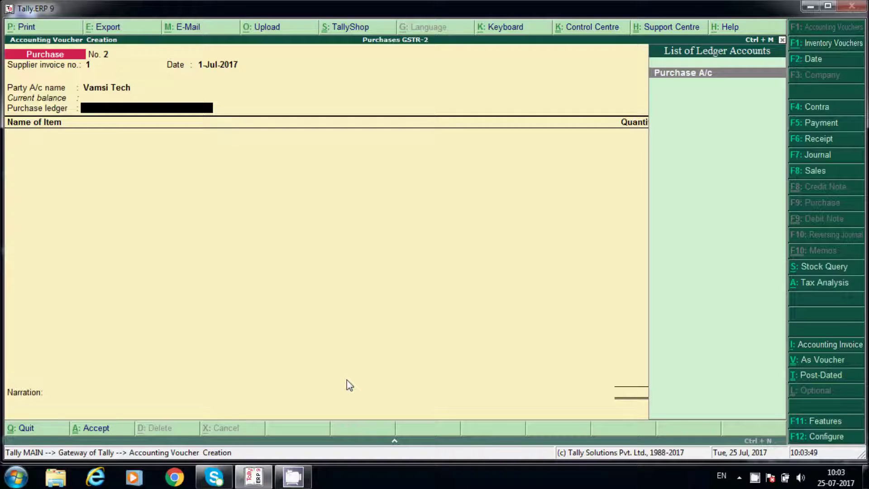
key(Return)
key(Return)
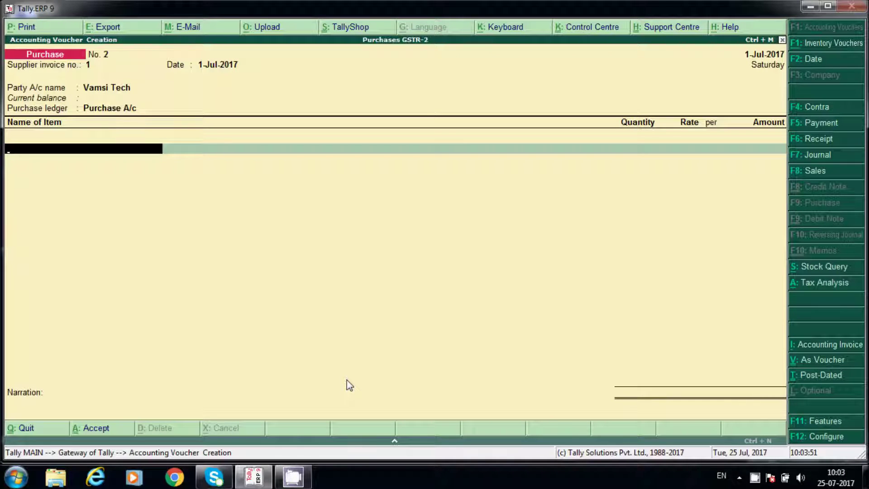
text(Ca)
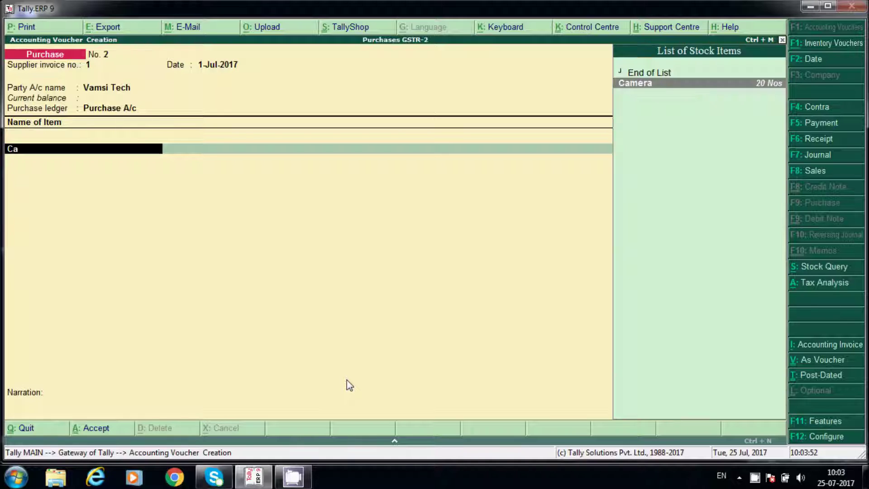
key(Return)
text(12)
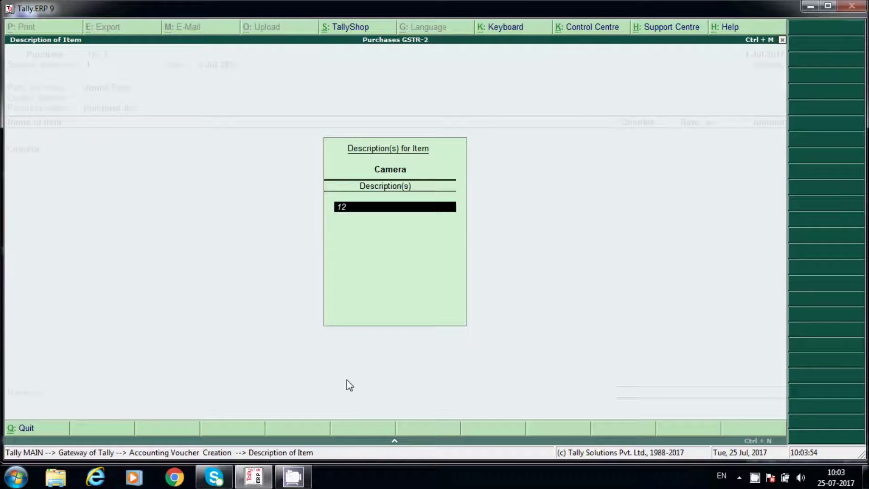
key(Return)
key(Return)
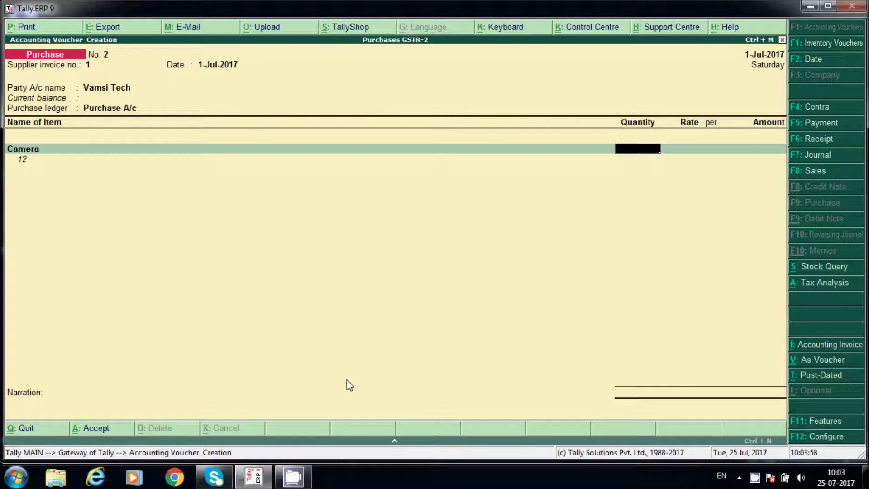
key(BackSpace)
key(Return)
- Enter 12 Nos of Camera at 12,000.00 for an amount of 1,44,000.00
text(12)
key(Return)
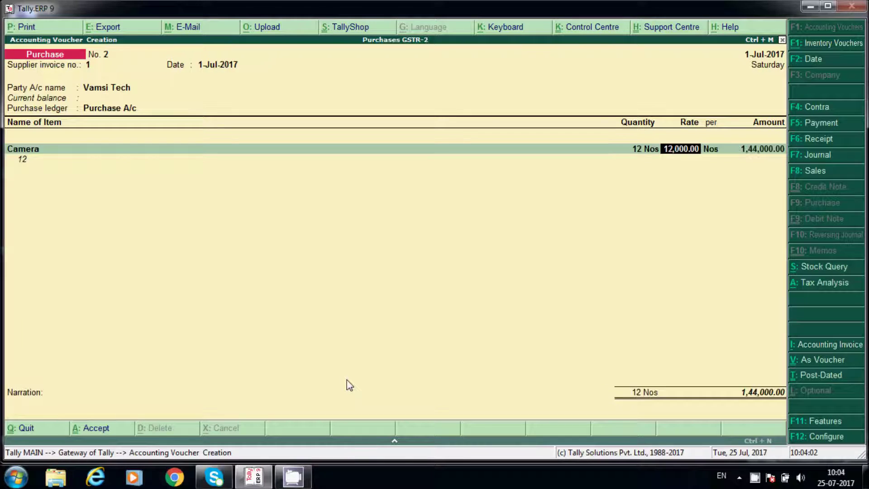
text(1)
text(4)
key(BackSpace)
text(2000)
key(Return)
key(Return)
key(Return)
- Add CGST, SGST and IGST tax lines below the Camera item
key(BackSpace)
key(BackSpace)
key(Return)
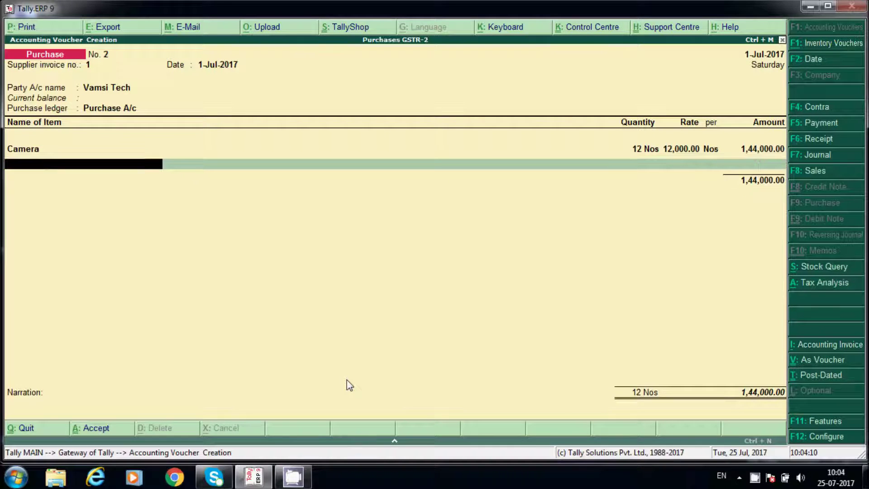
key(Return)
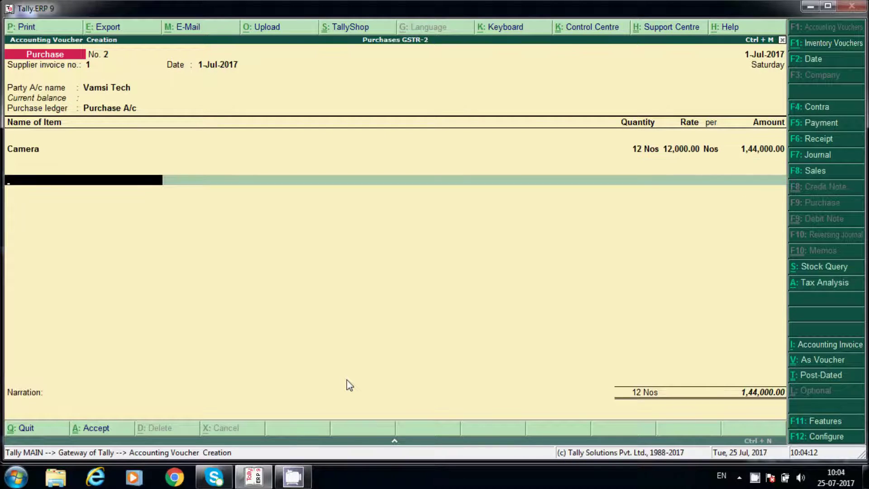
text(C)
key(Return)
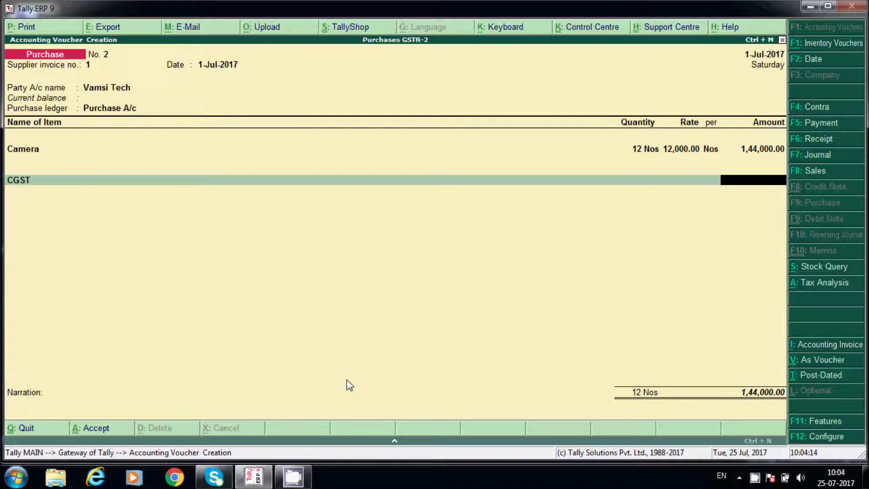
key(Return)
text(S)
key(Return)
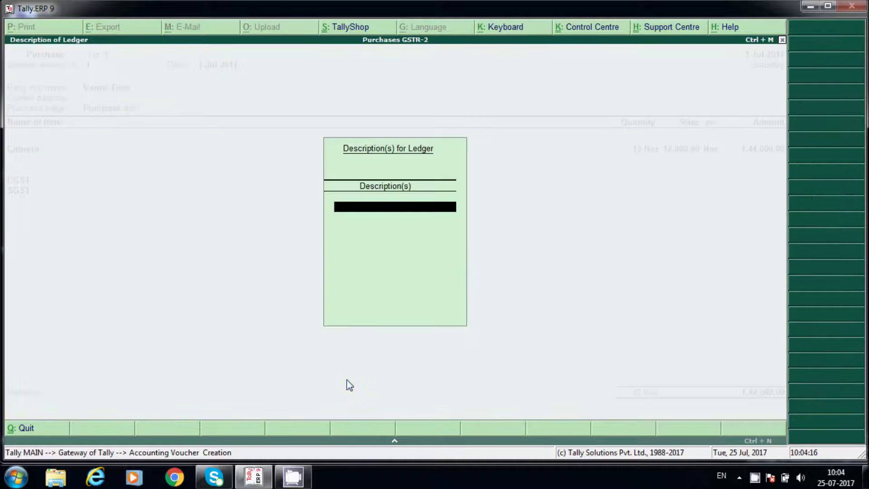
key(Return)
key(Return)
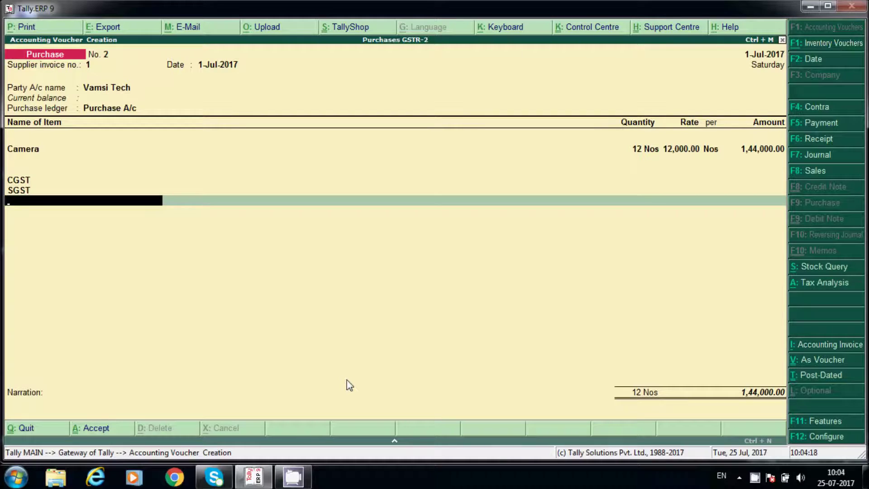
text(U)
key(Return)
key(Return)
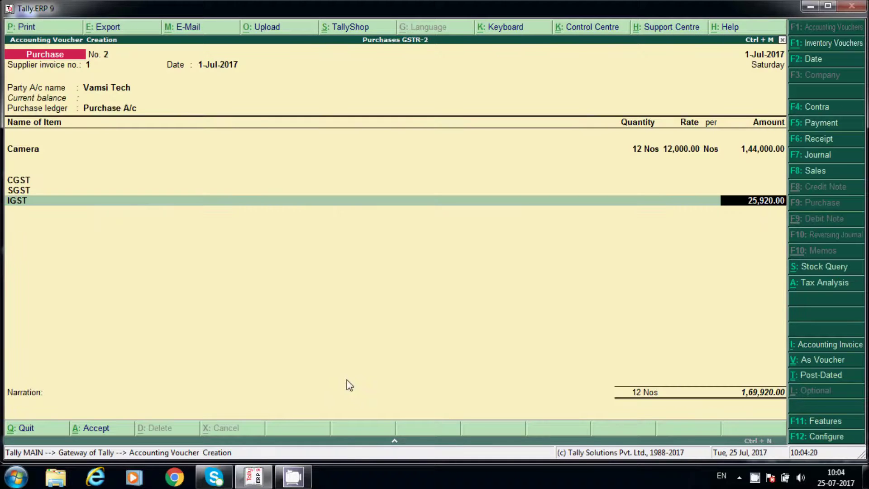
key(Return)
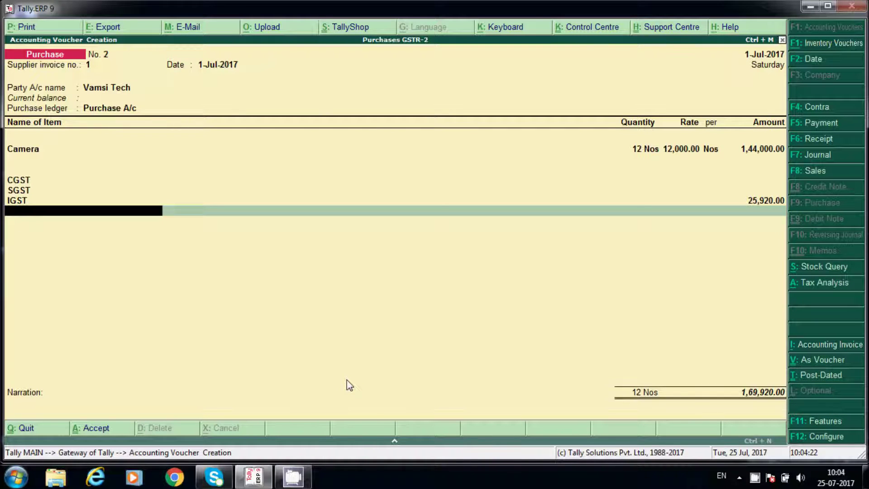
- Calculate 144000*18/100 in the calculator, giving the 25,920.00 IGST
key(ctrl+n)
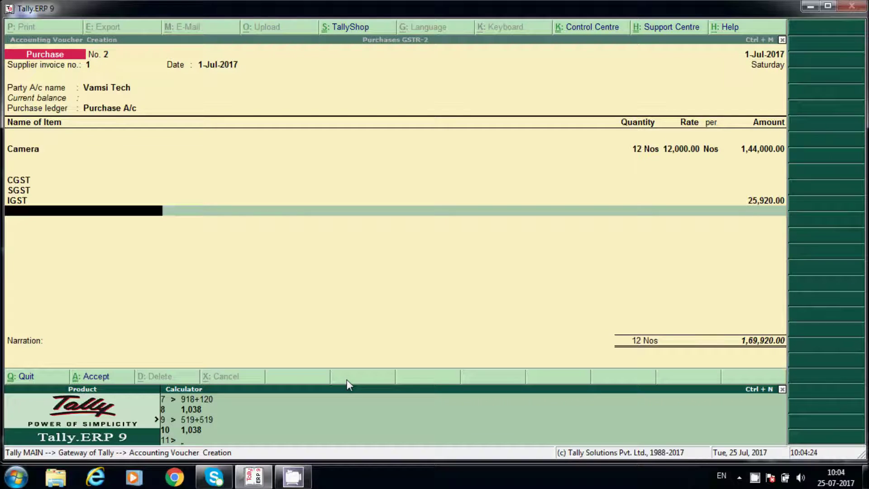
text(144000*18/100)
key(Return)
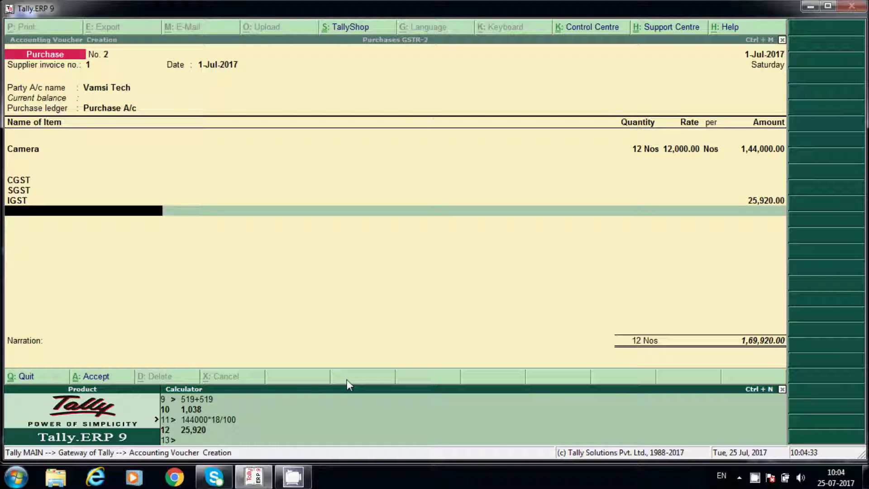
key(ctrl+m)
- Save the Vamsi Tech camera purchase voucher and return to the Gateway
key(Return)
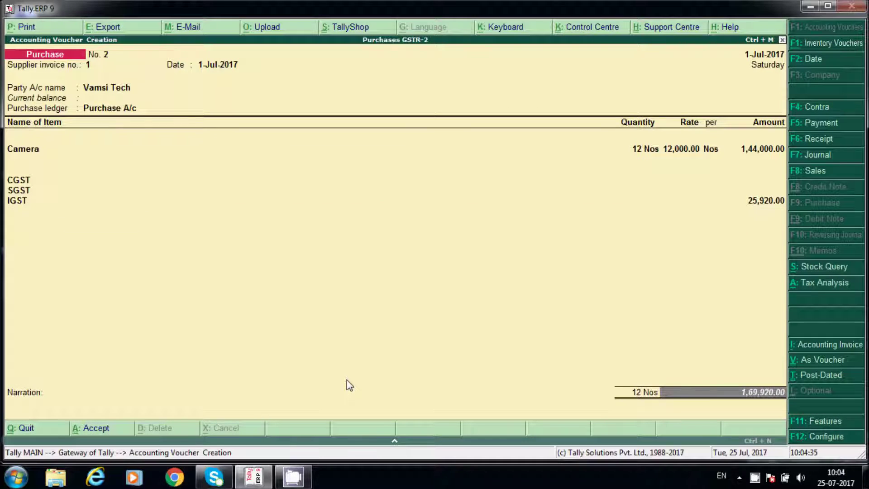
key(Return)
key(Return)
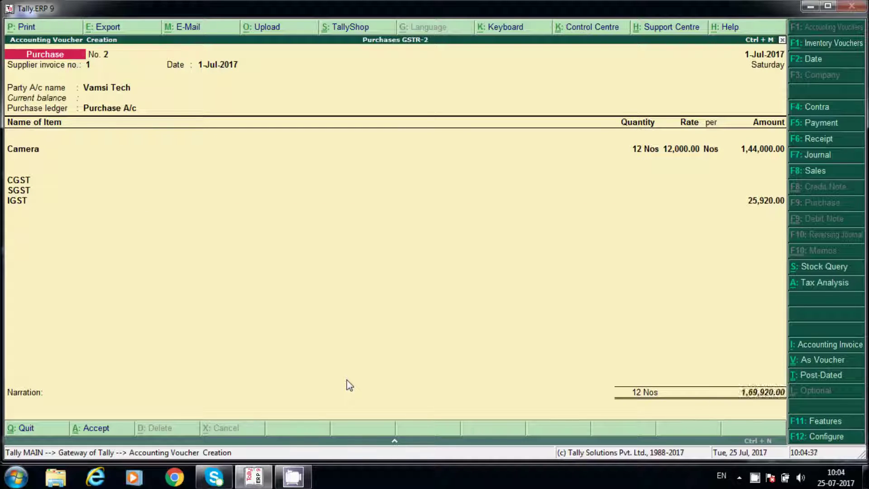
key(Escape)
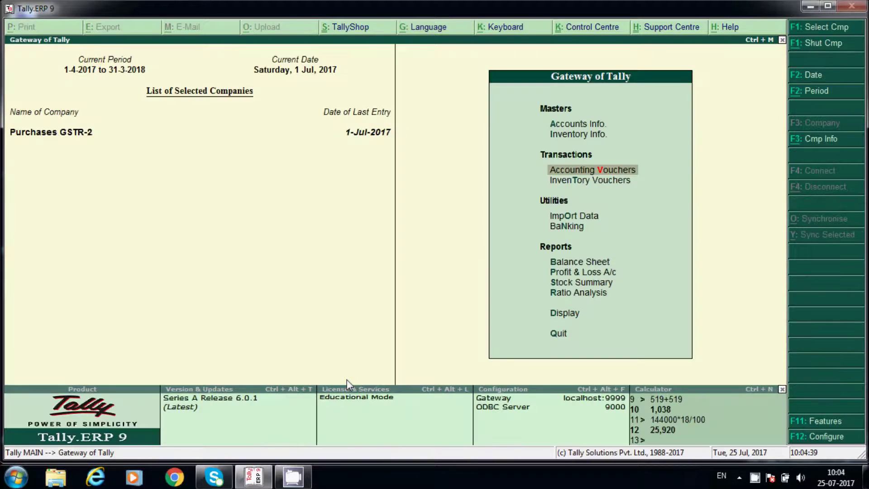
- Go to Display > Statutory Reports > GST reports
key(d)
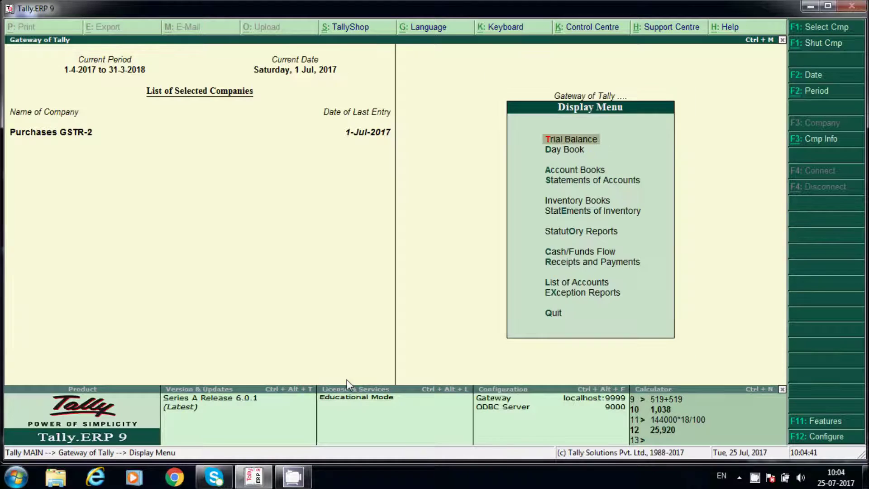
key(Escape)
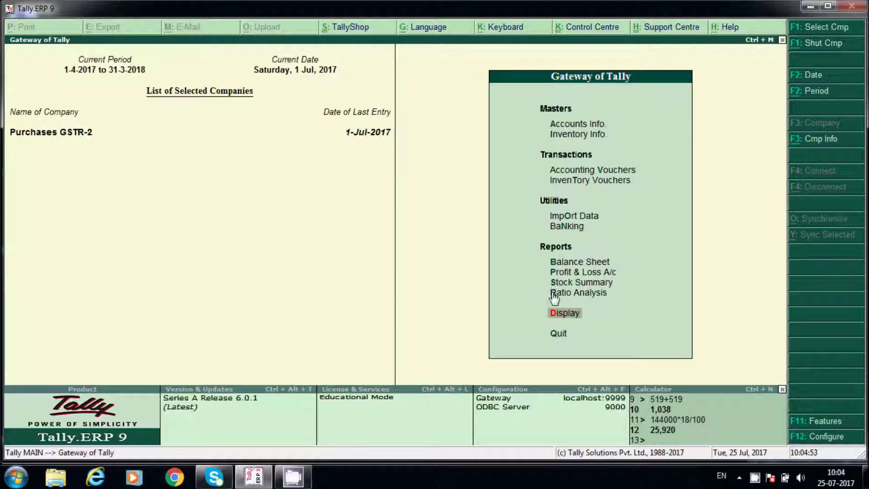
click(588, 308)
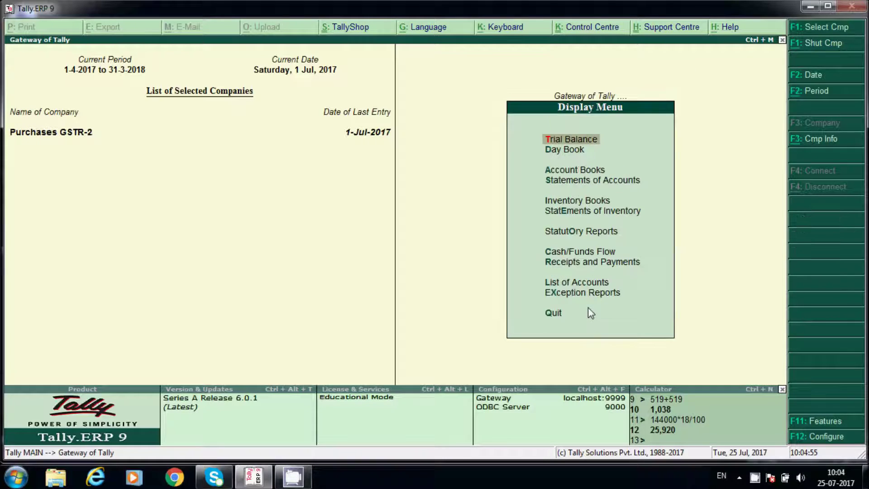
click(576, 235)
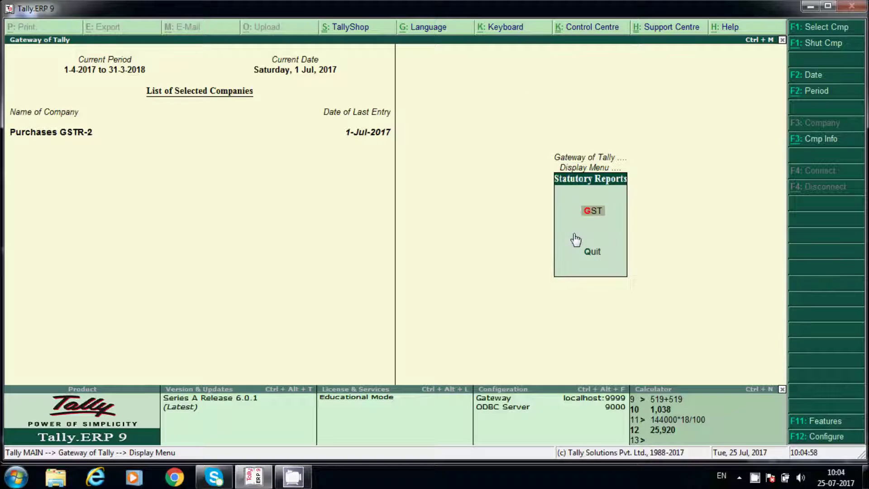
click(589, 213)
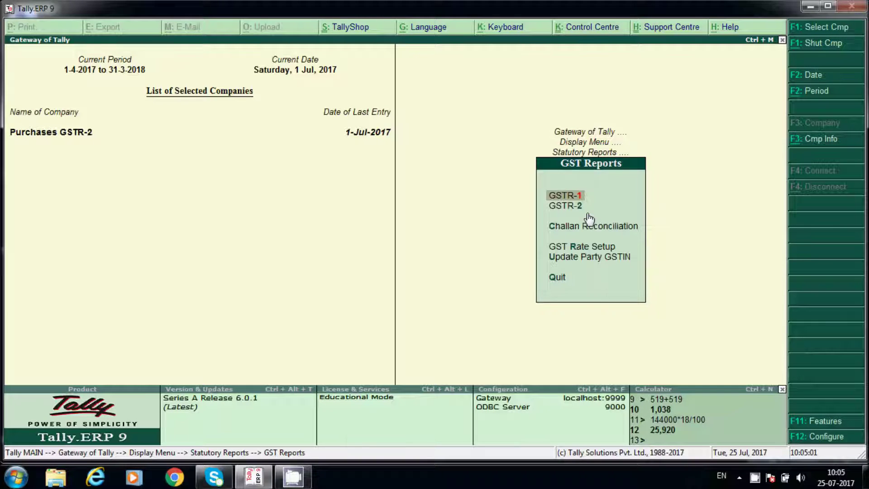
- Open GSTR-2 and its B2B Invoices register listing Ram Traders and Vamsi Tech
click(577, 207)
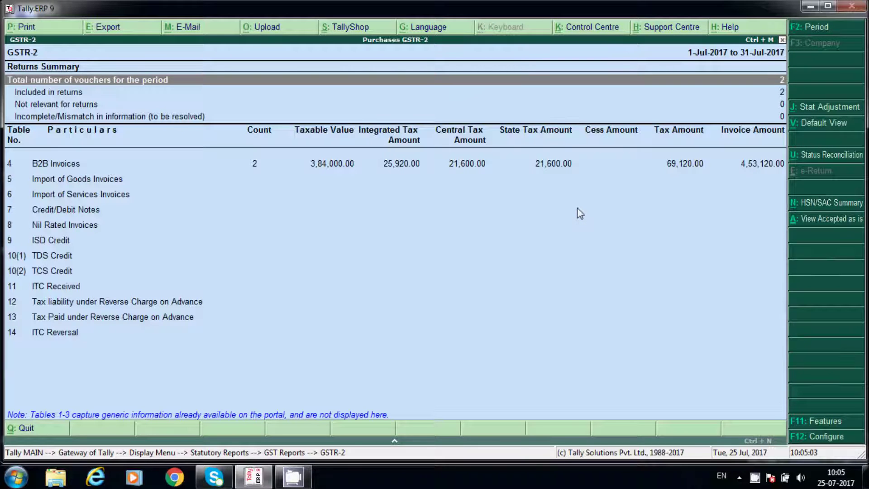
click(359, 167)
click(359, 168)
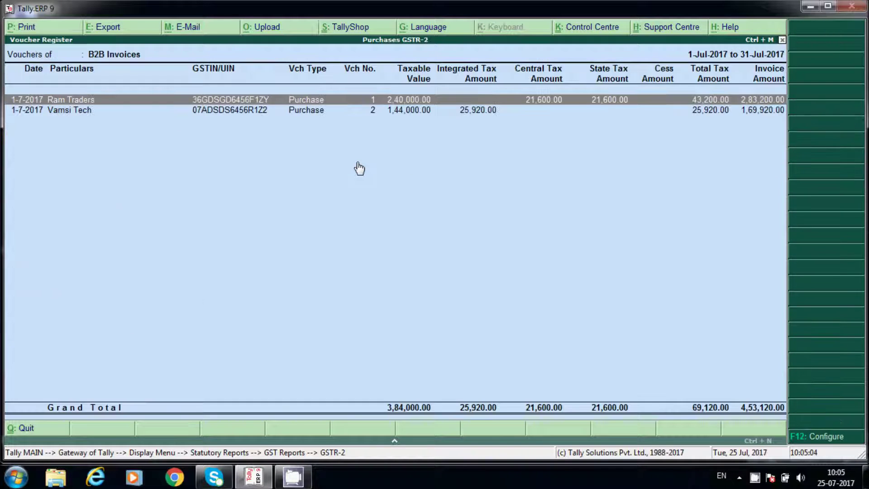
key(Down)
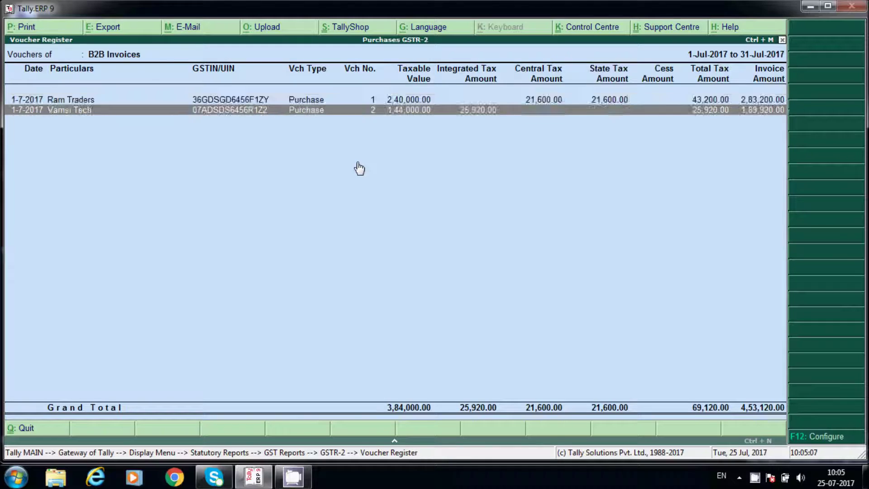
key(Up)
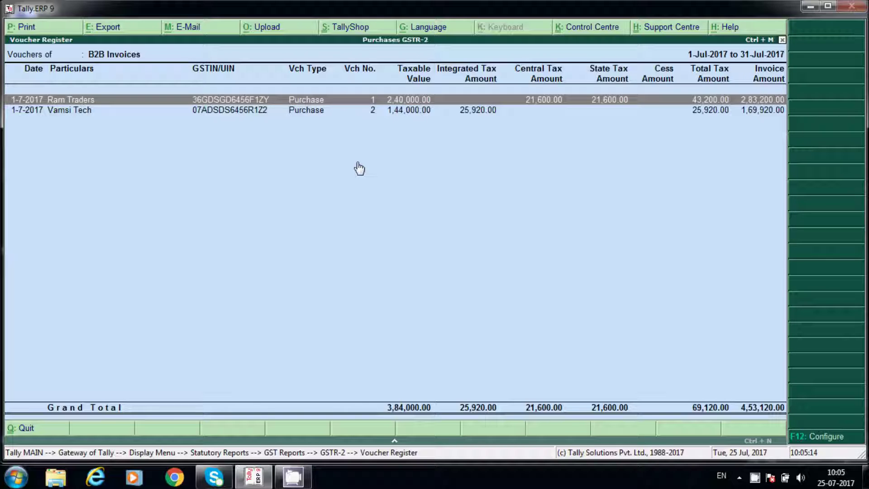
- Inspect the Ram Traders purchase voucher, then back out of GSTR-2
key(Return)
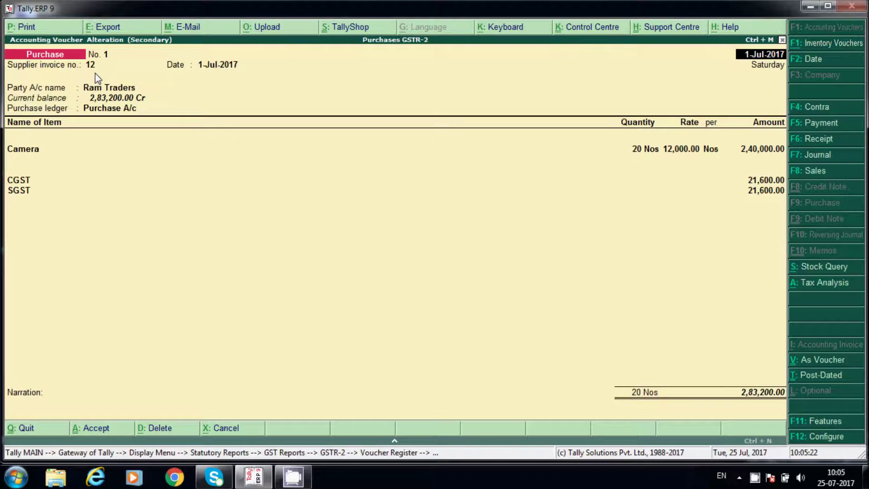
key(Escape)
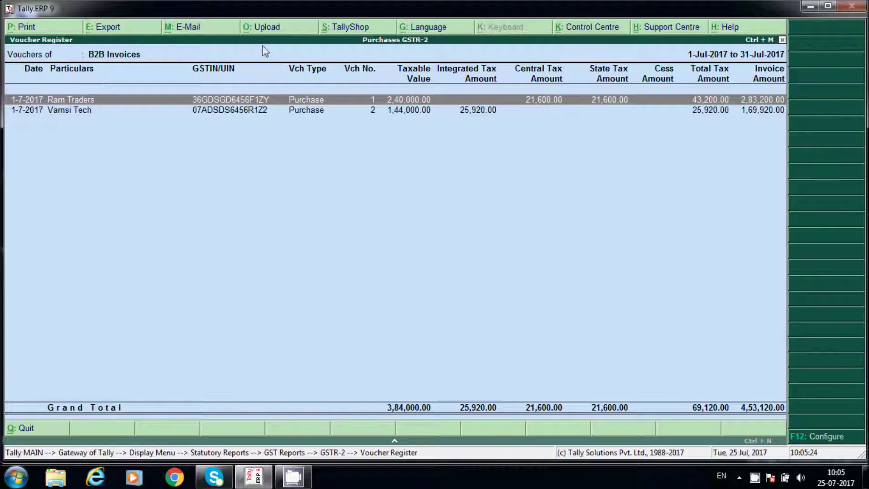
key(Escape)
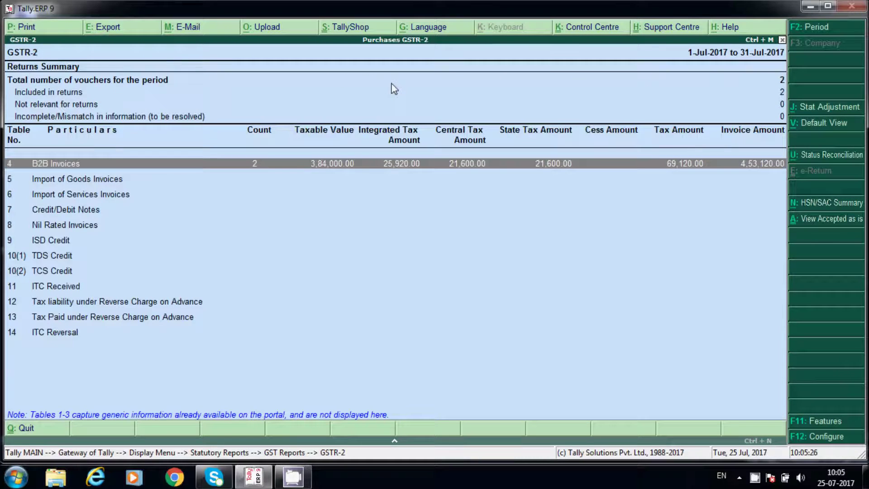
key(Escape)
key(Escape)
key(Escape)
key(Escape)
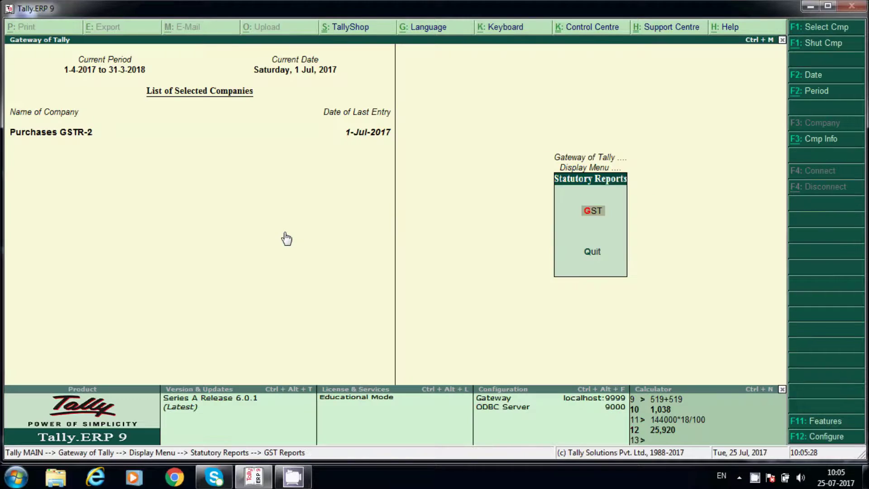
- In F11 Features, enable debit and credit notes, both recorded in invoice mode
key(v)
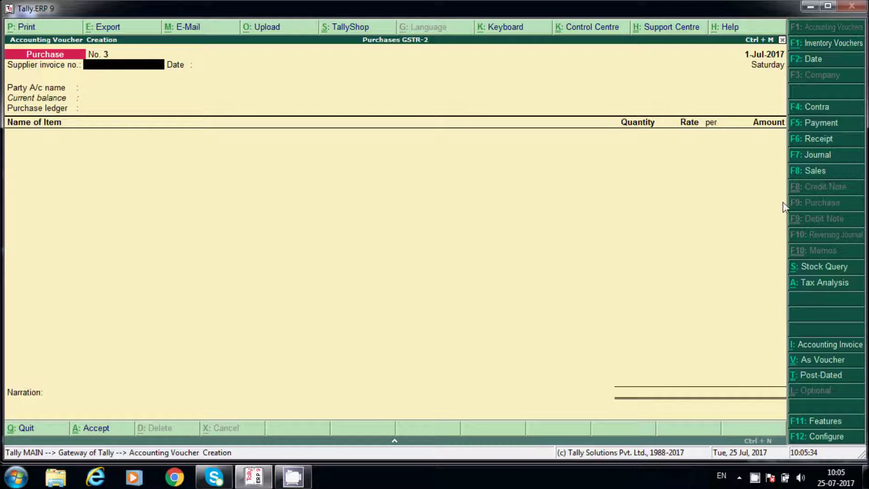
click(831, 426)
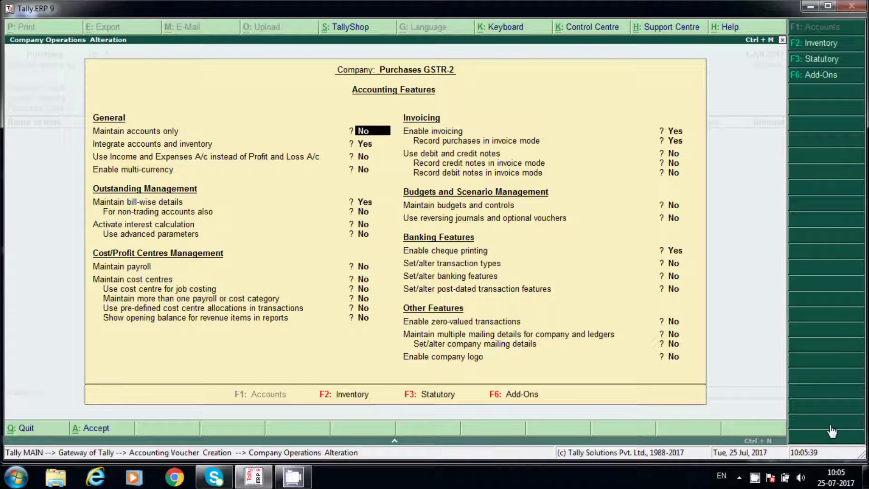
key(Return)
key(Return)
key(Return)
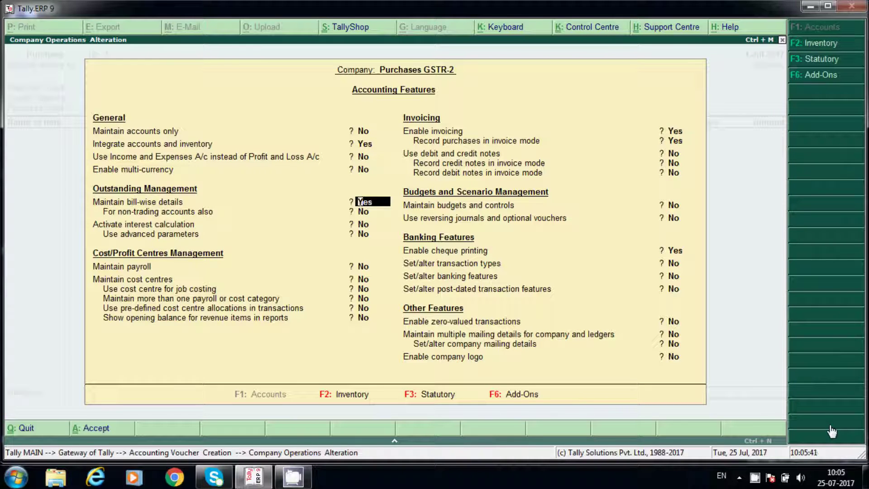
key(Return)
key(Return)
key(Return)
key(Return)
key(Return)
key(Return)
key(Return)
text(y)
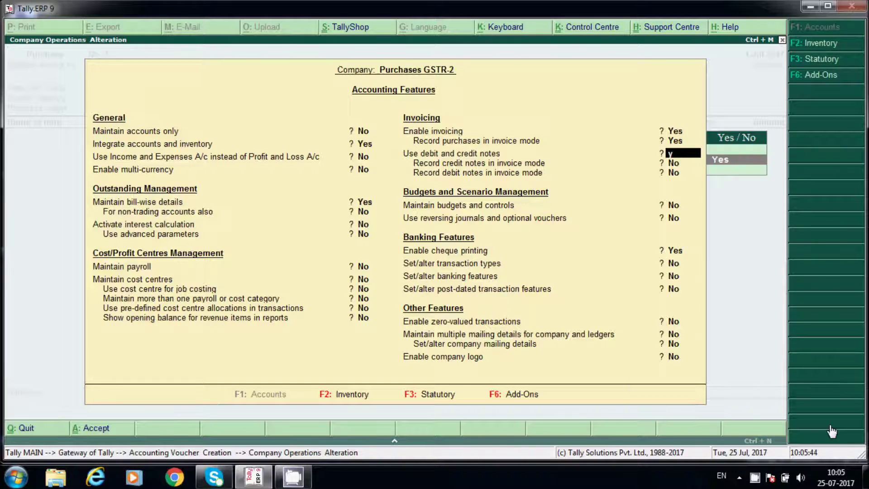
key(Return)
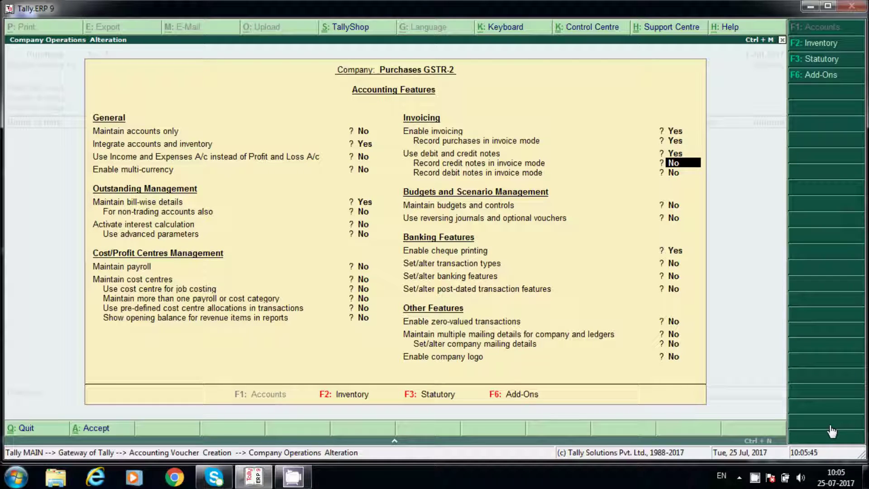
text(y)
key(Return)
text(y)
key(Return)
key(Return)
key(Return)
key(Return)
key(Return)
key(Return)
key(Return)
key(Return)
key(Return)
key(Return)
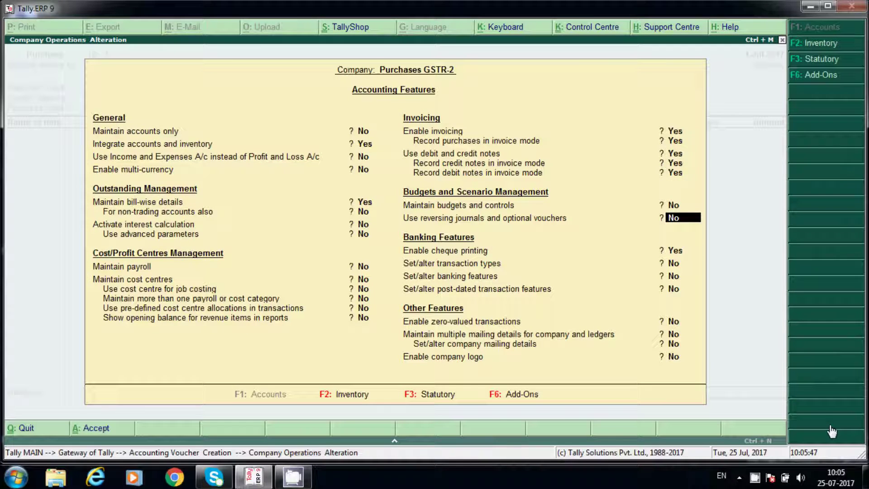
key(Return)
key(Escape)
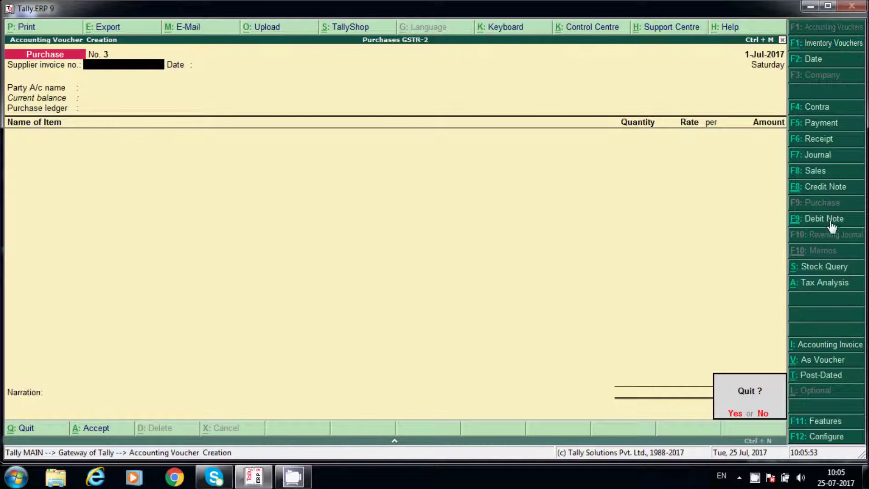
- Switch to a Debit Note against original invoice 12 for Ram Traders
key(n)
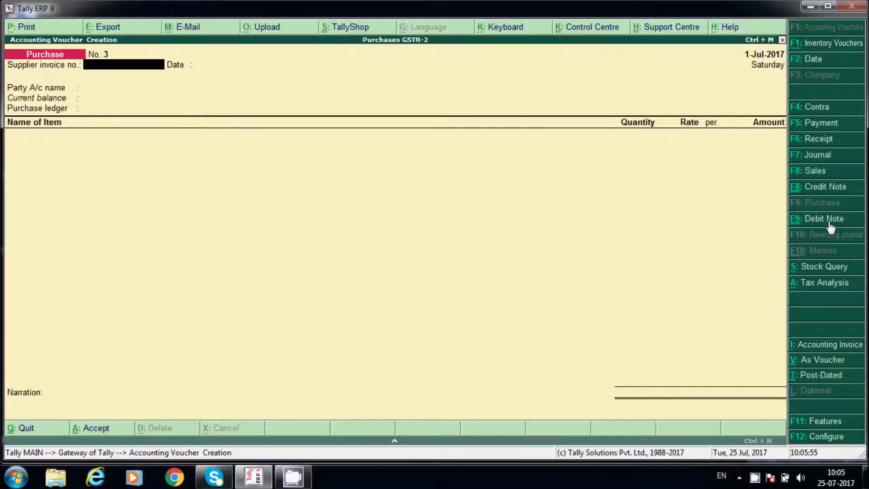
click(831, 221)
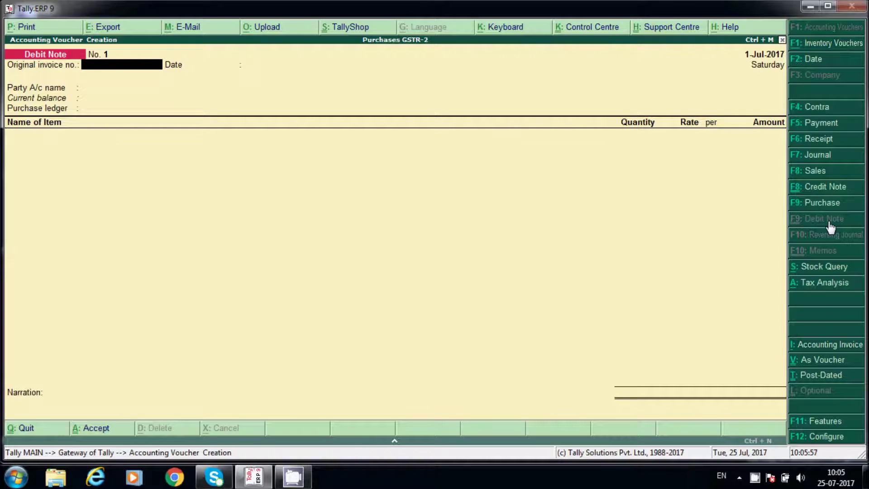
text(12)
key(Return)
key(Return)
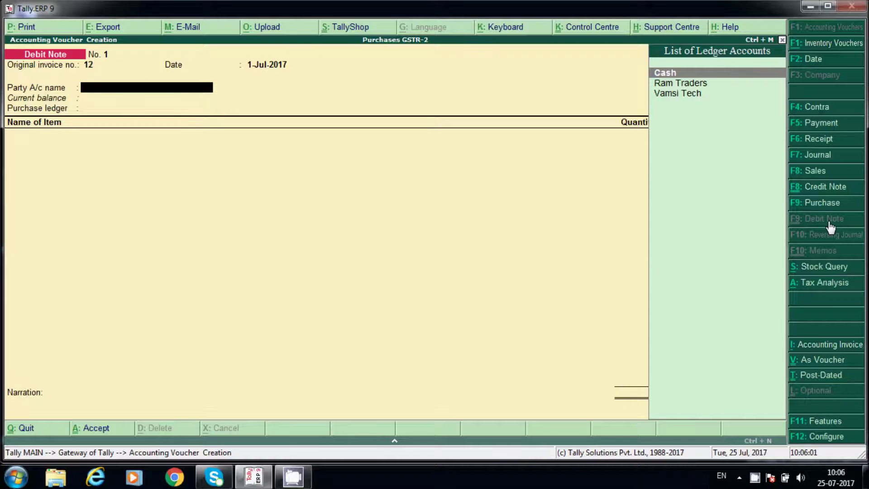
key(Down)
key(Return)
key(Return)
key(Return)
key(Return)
key(Return)
key(Return)
key(Return)
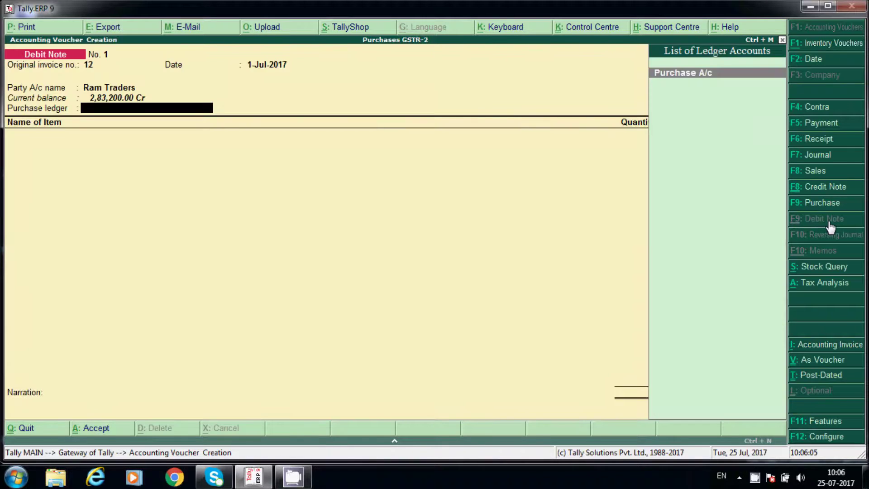
- Use Purchase A/c and enter 2 cameras as the returned item
key(Return)
key(Return)
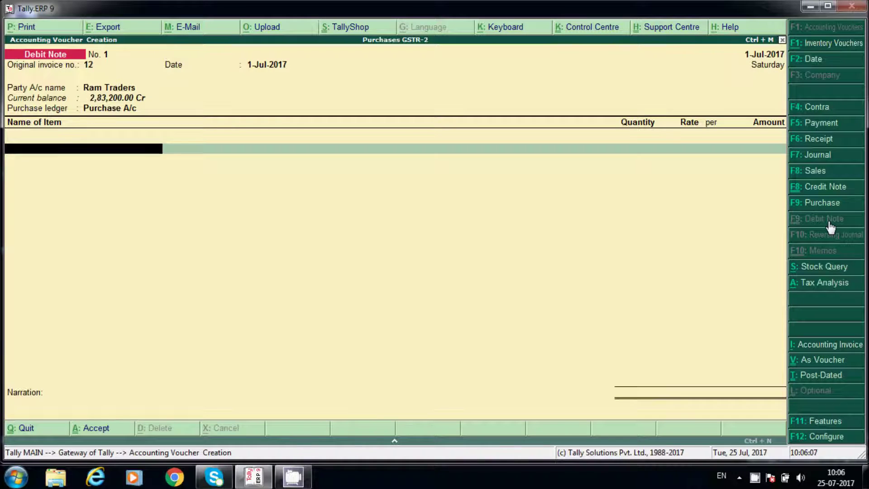
text(Ca)
key(Return)
key(Return)
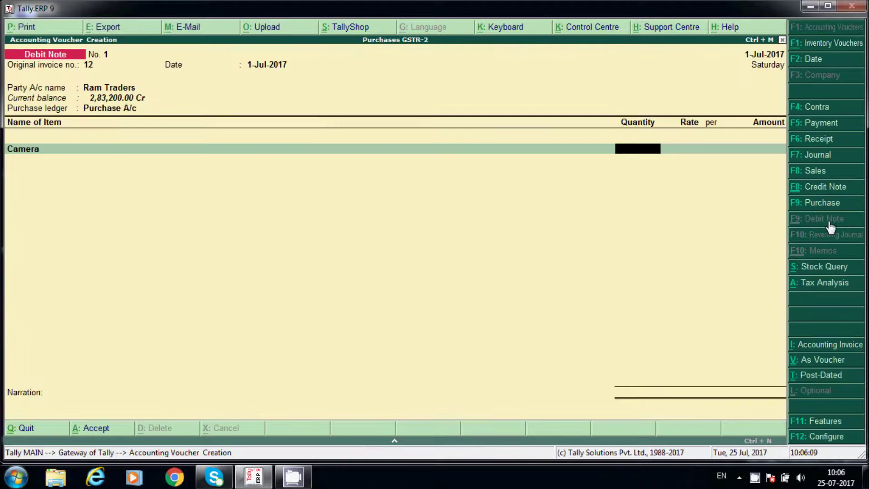
text(1)
key(BackSpace)
text(2)
key(Return)
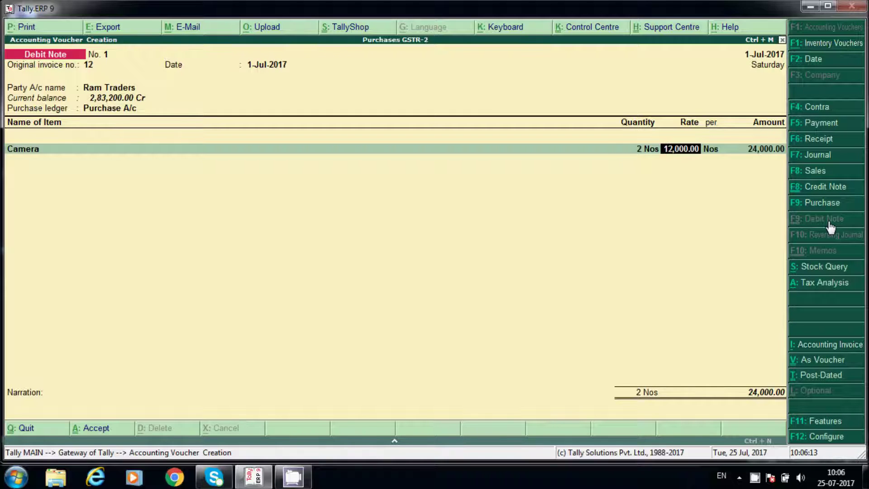
key(Return)
key(Return)
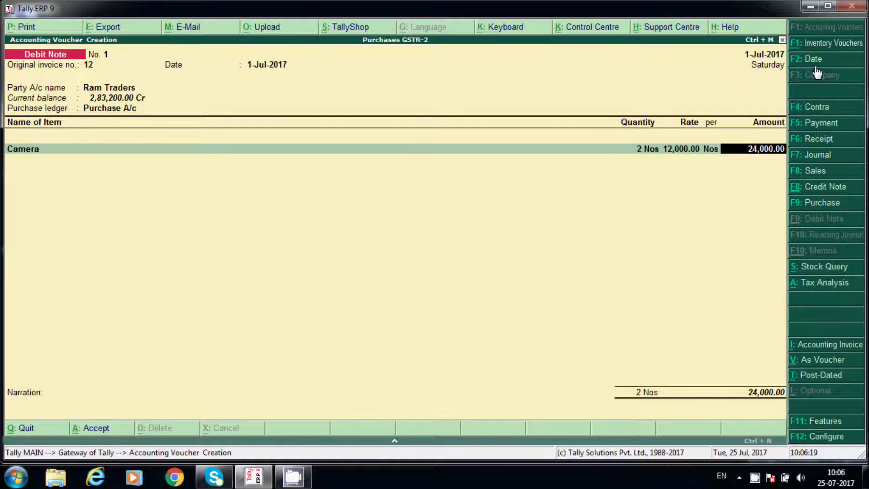
- Go back and change the debit note's party to Vamsi Tech
key(BackSpace)
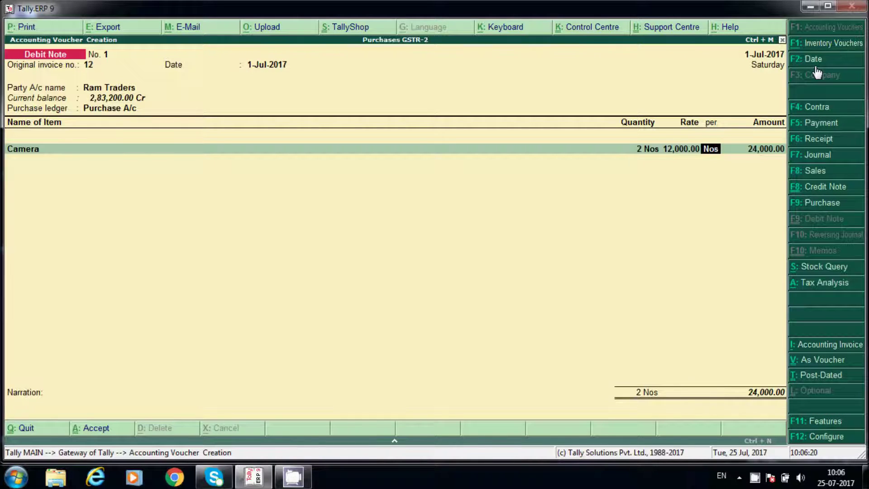
key(BackSpace)
key(BackSpace)
key(BackSpace)
key(BackSpace)
key(BackSpace)
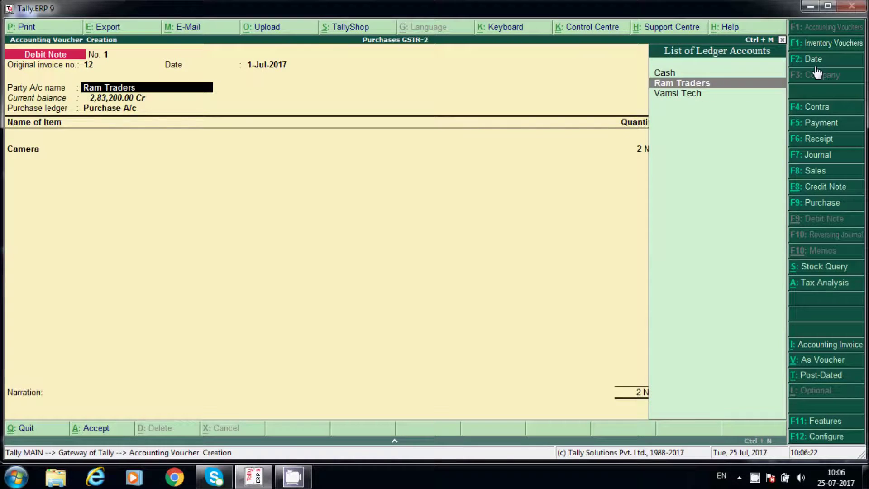
key(Return)
key(Escape)
key(y)
key(Down)
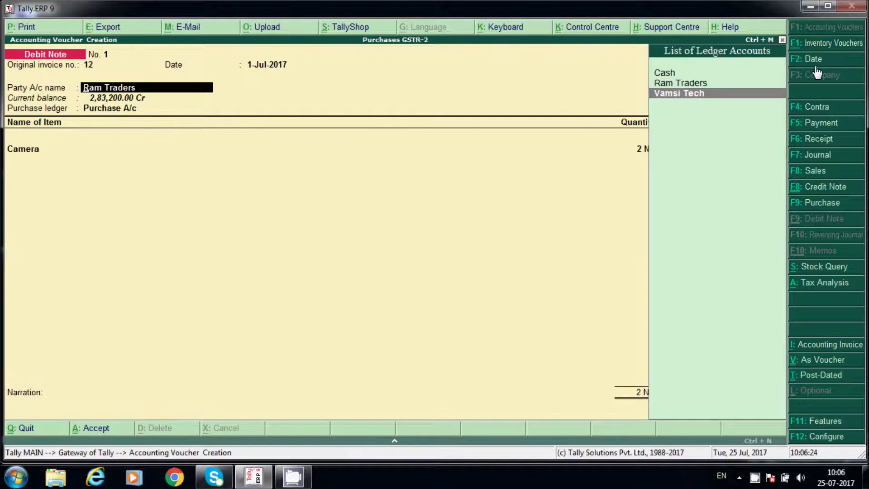
key(Return)
key(Return)
key(Return)
key(Return)
key(Return)
key(Return)
key(Return)
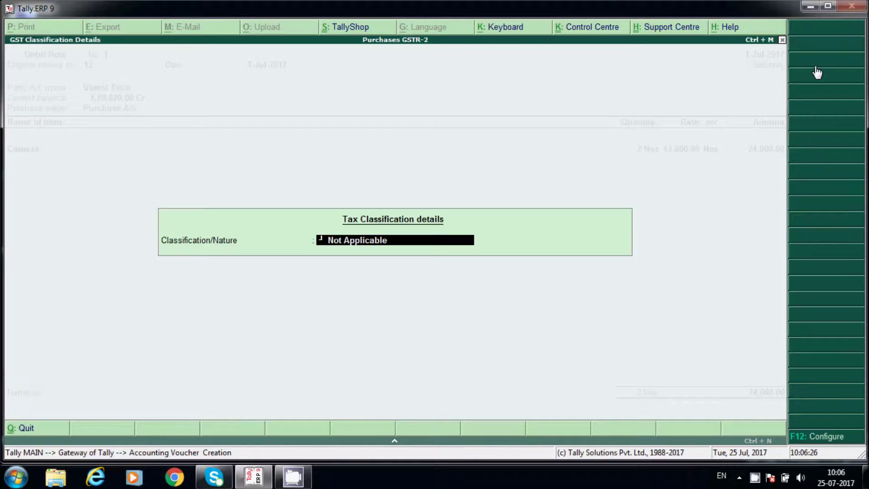
key(Return)
- Discard the debit note without saving
key(Escape)
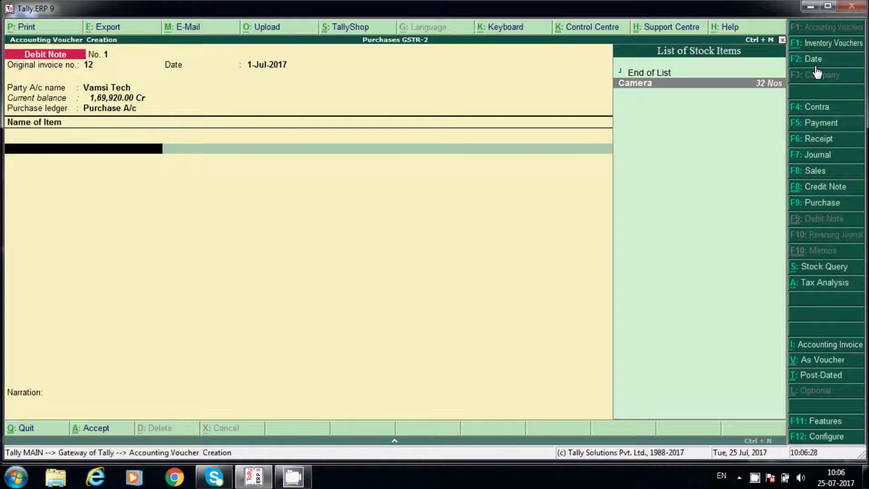
key(Escape)
key(y)
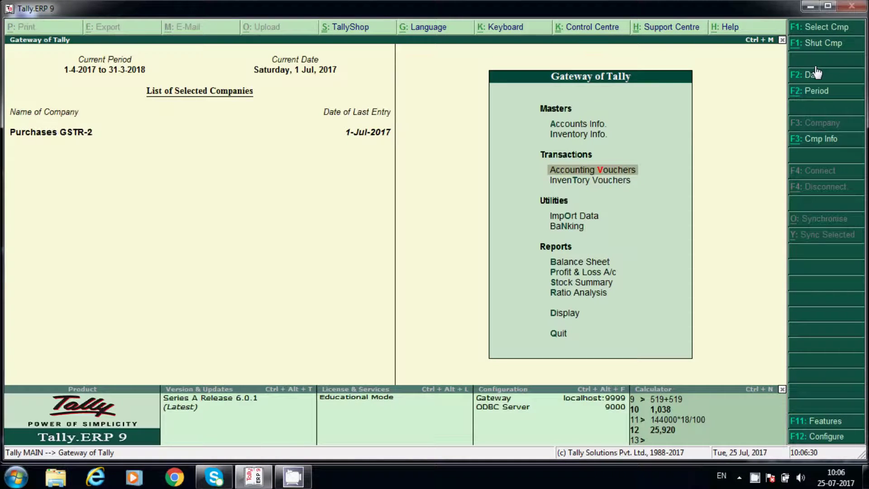
- Open the GSTR-2 B2B Invoices list via Display > Statutory Reports > GST
key(d)
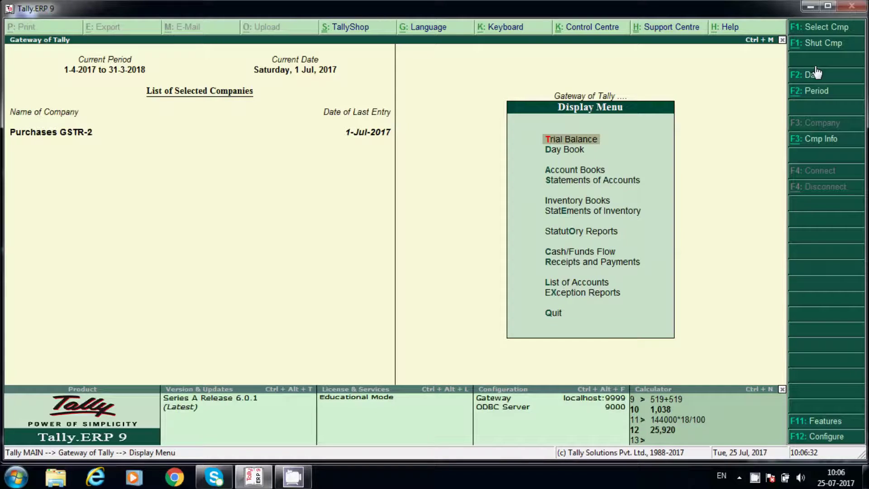
key(o)
key(Return)
key(Down)
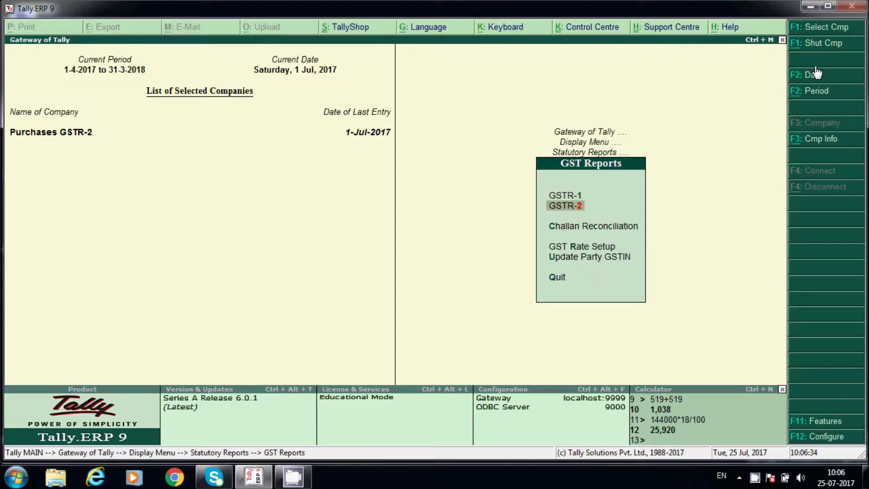
key(Return)
key(Down)
key(Down)
key(Down)
key(Down)
key(Return)
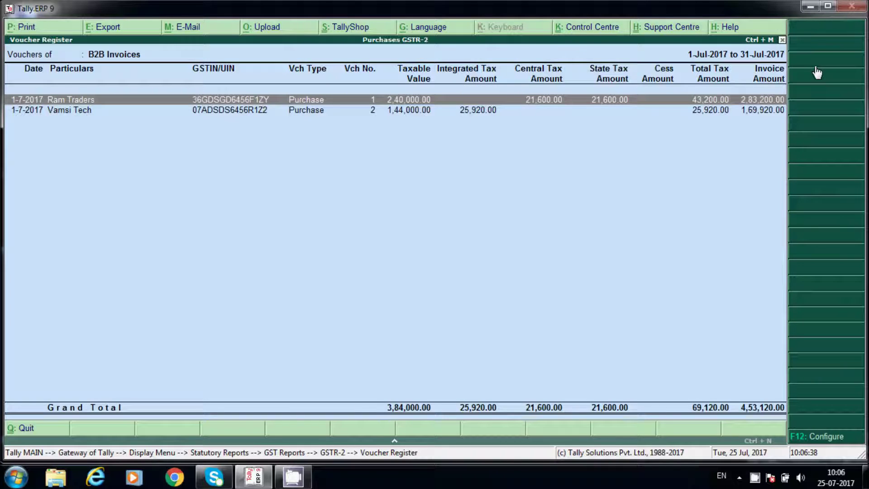
- View Ram Traders' voucher unchanged, return to the Gateway, and start a new accounting voucher
key(Return)
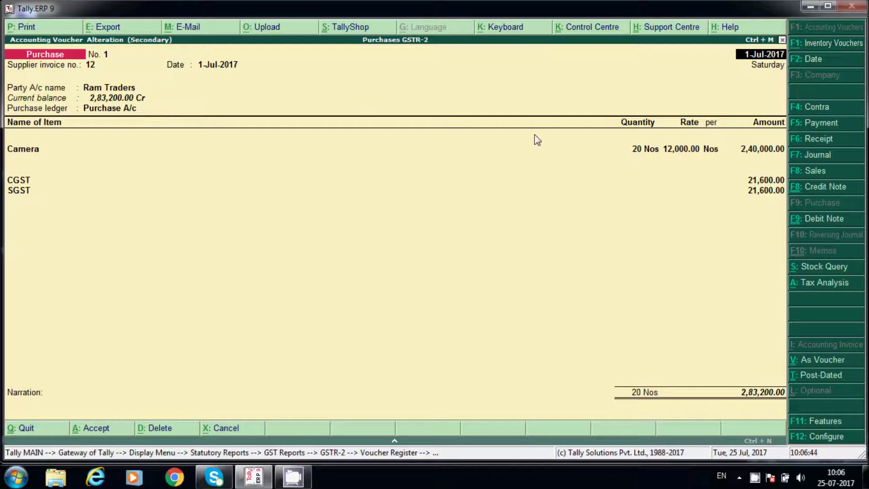
key(Escape)
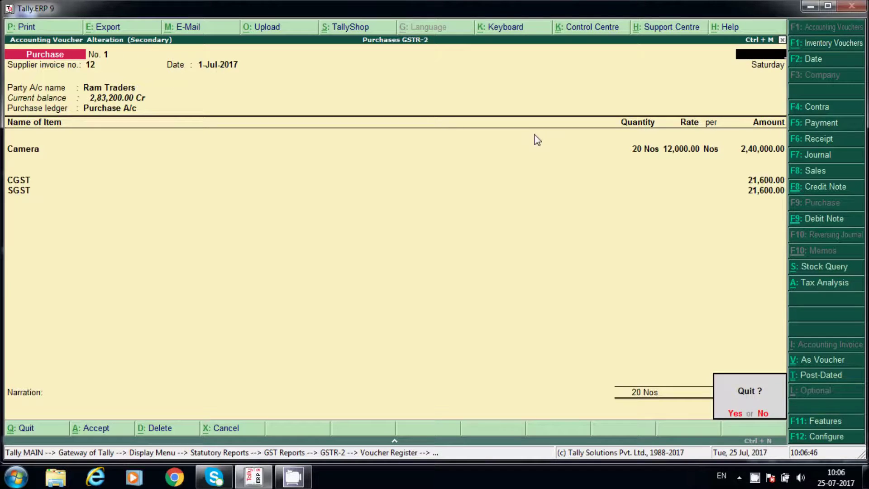
key(y)
key(Escape)
key(Escape)
key(Escape)
key(Escape)
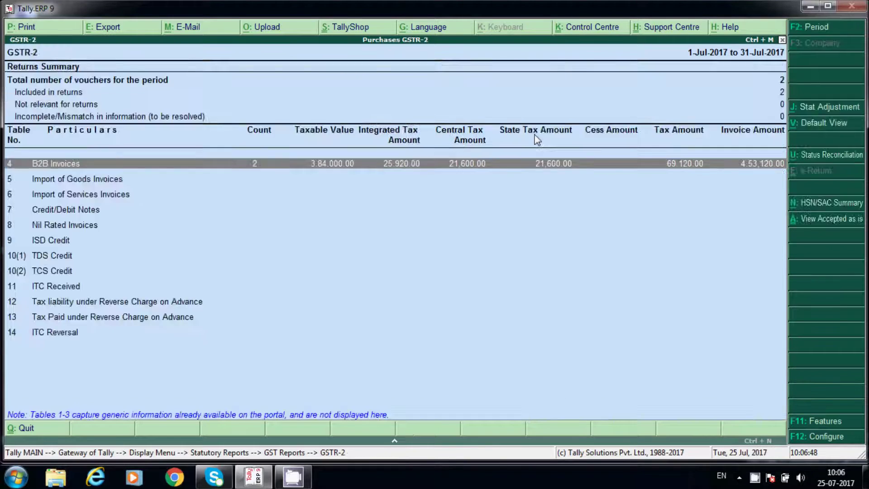
key(Escape)
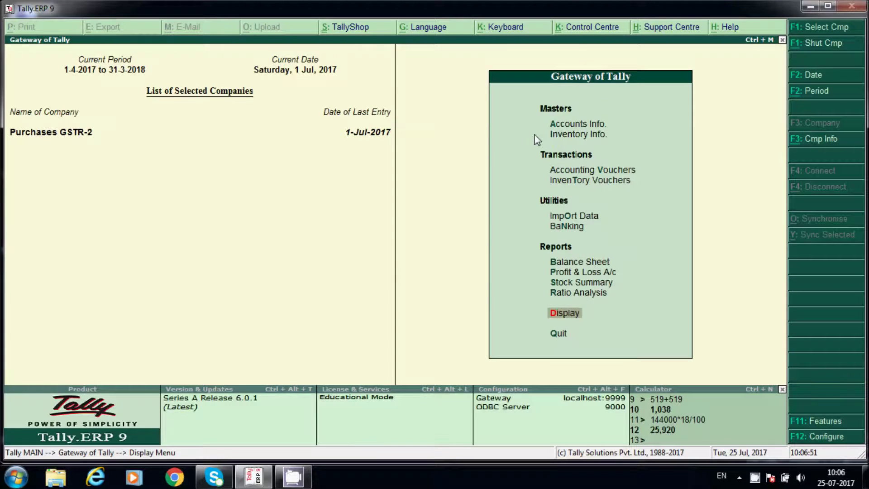
key(v)
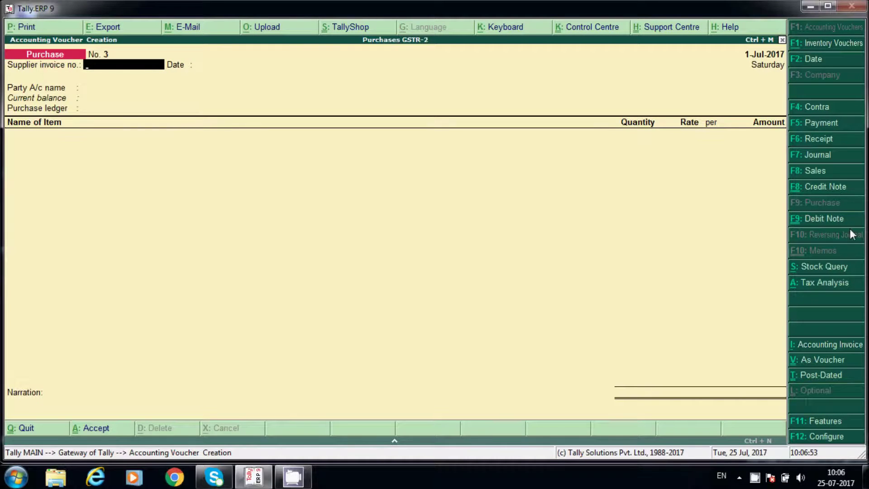
- Start a debit note against original invoice 12, dated 2-Jul-2017
click(824, 219)
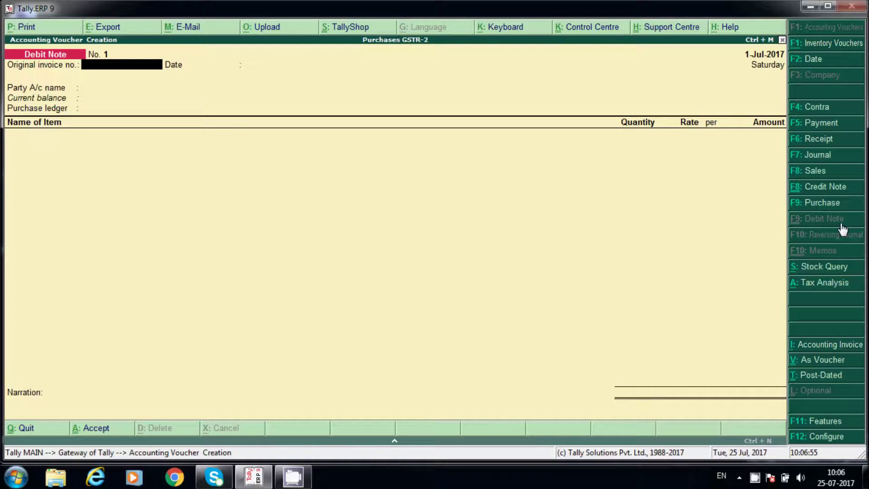
text(12\)
key(Return)
key(BackSpace)
key(BackSpace)
key(Return)
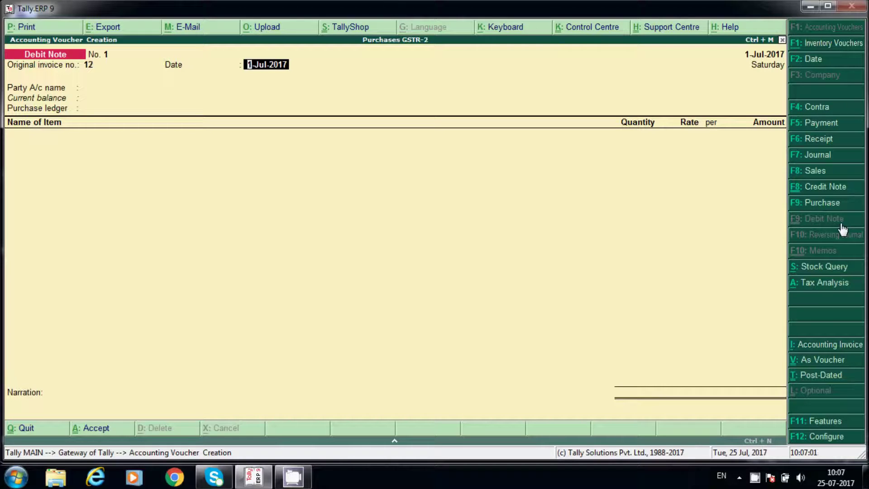
text(201)
key(Return)
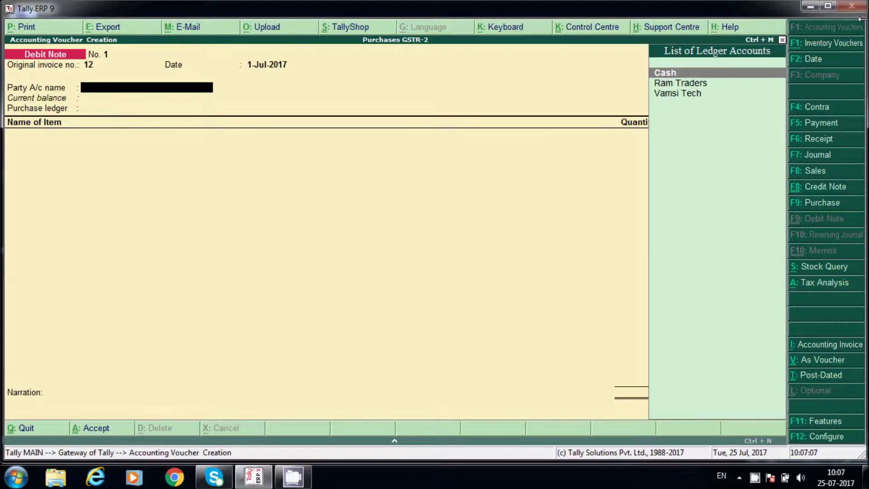
click(813, 60)
key(Return)
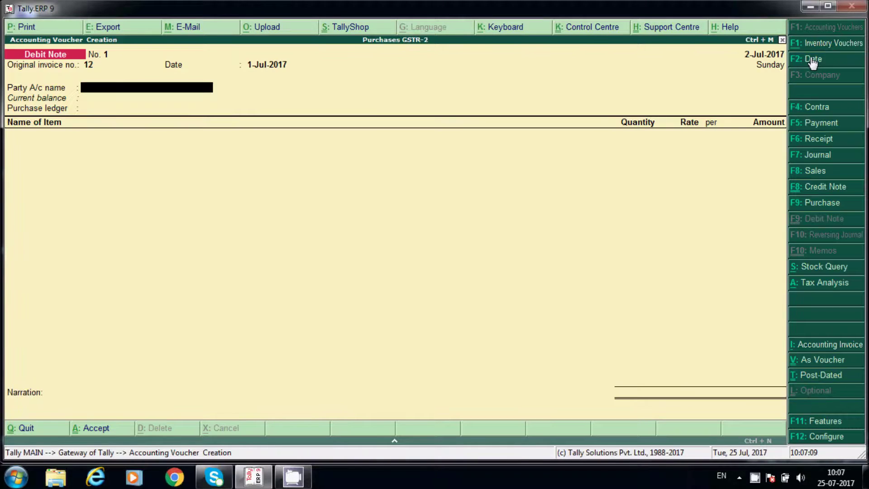
- Set Ram Traders as the party with Purchase Taxable as the purchase nature
text(Ra)
key(Return)
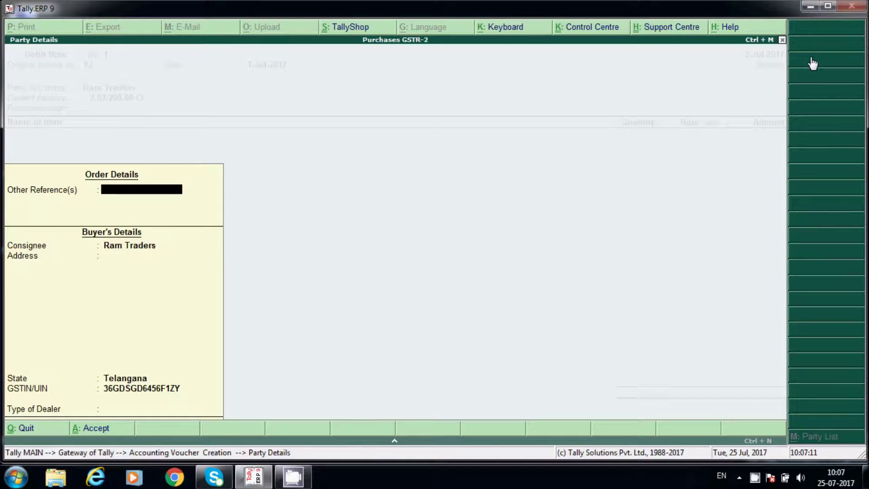
key(Return)
key(Return)
key(Return)
key(Return)
key(Return)
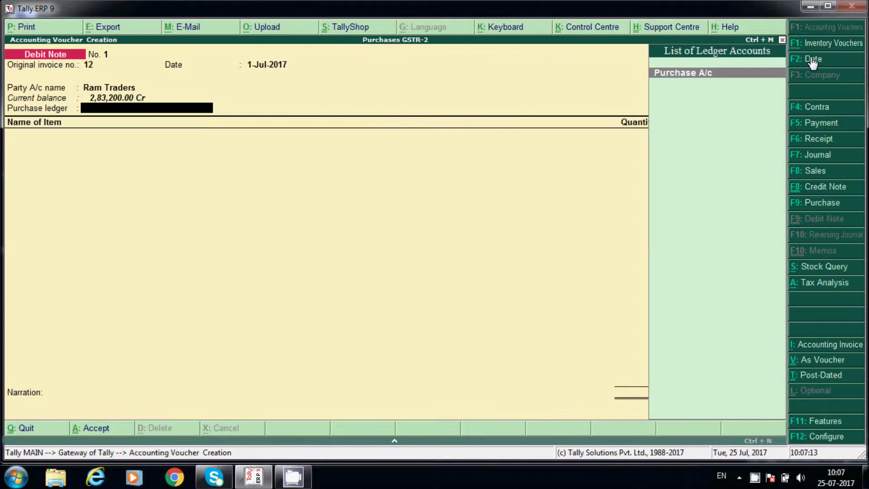
key(Return)
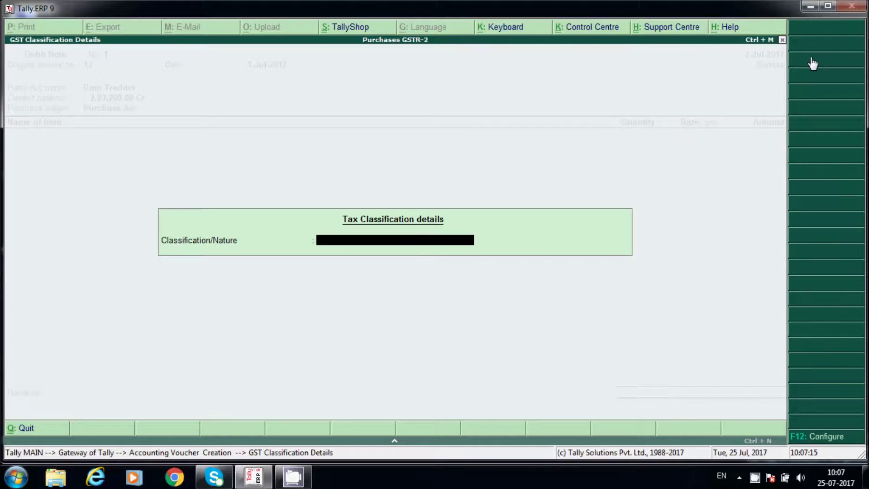
text(Pu)
key(End)
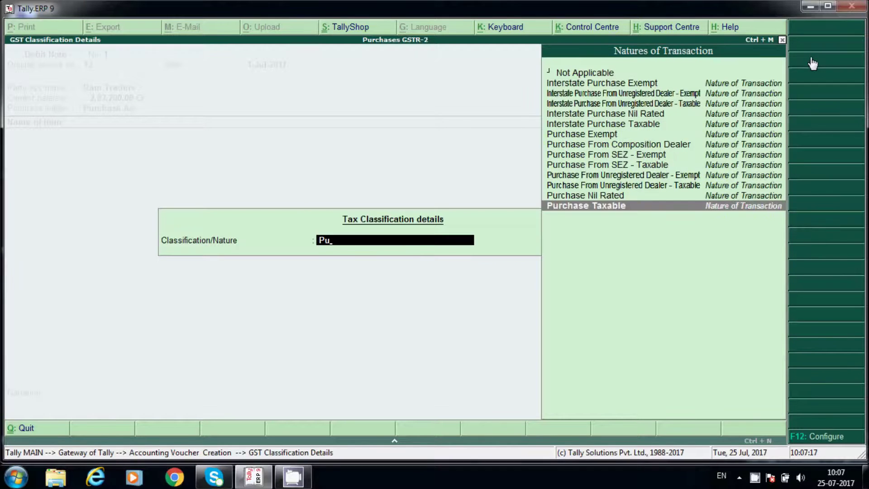
key(Return)
- Return 2 Nos of Camera at 12,000 (24,000) and add CGST and SGST ledgers
text(ca)
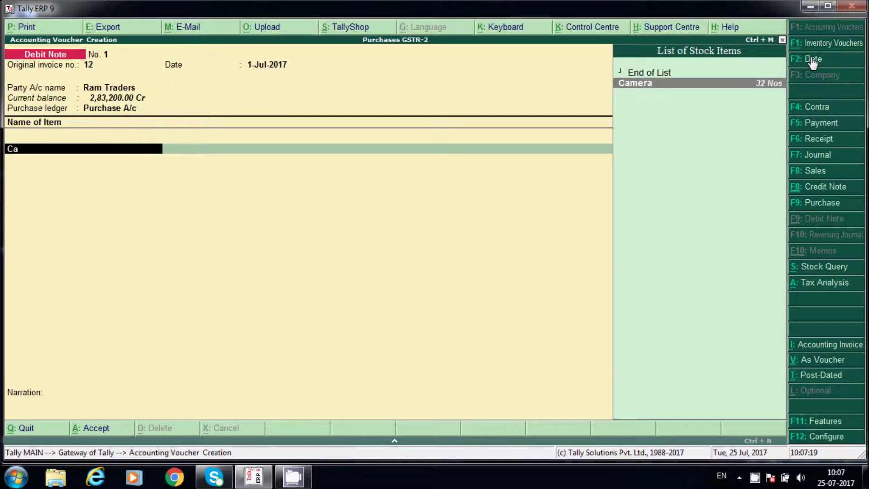
key(Return)
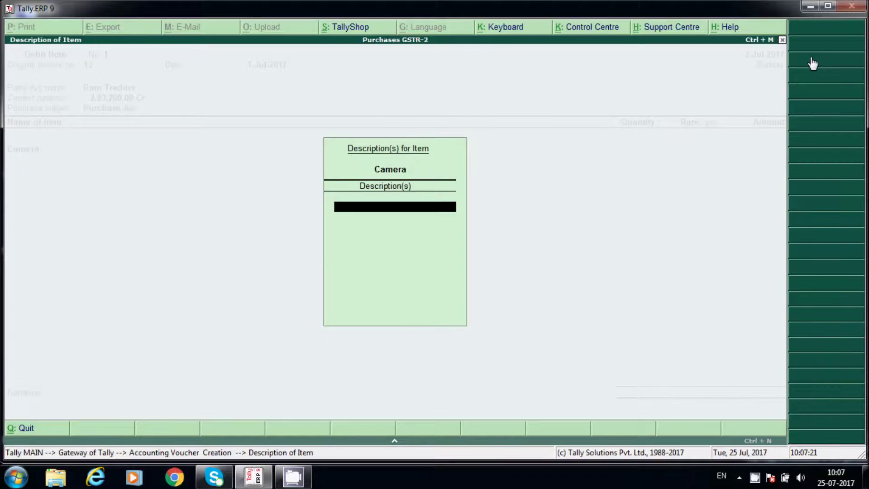
key(Return)
text(2)
key(Return)
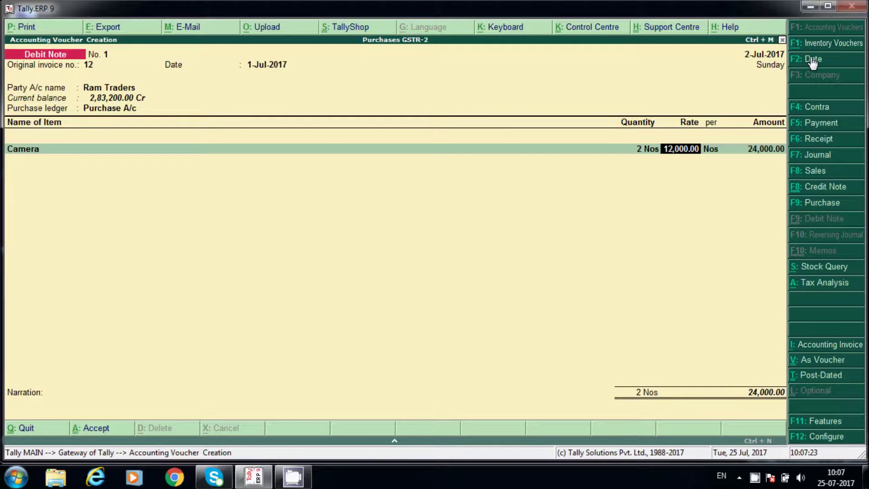
key(Return)
key(Return)
key(Return)
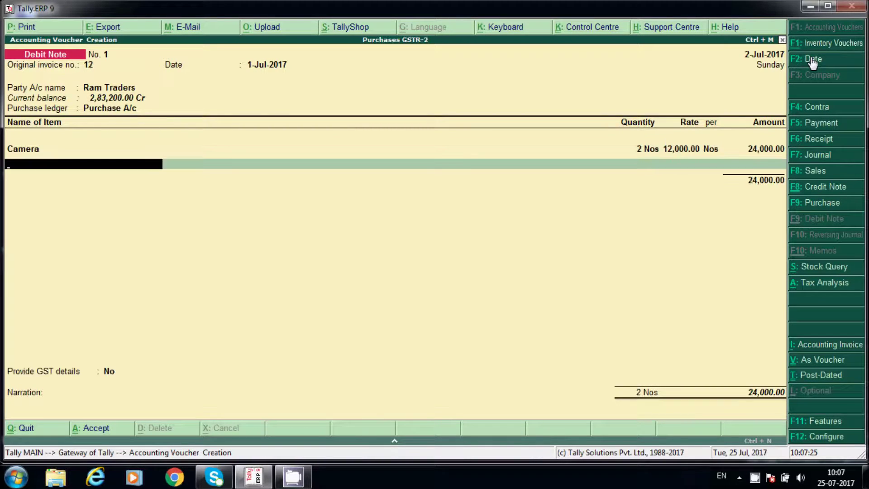
text(cg)
key(Return)
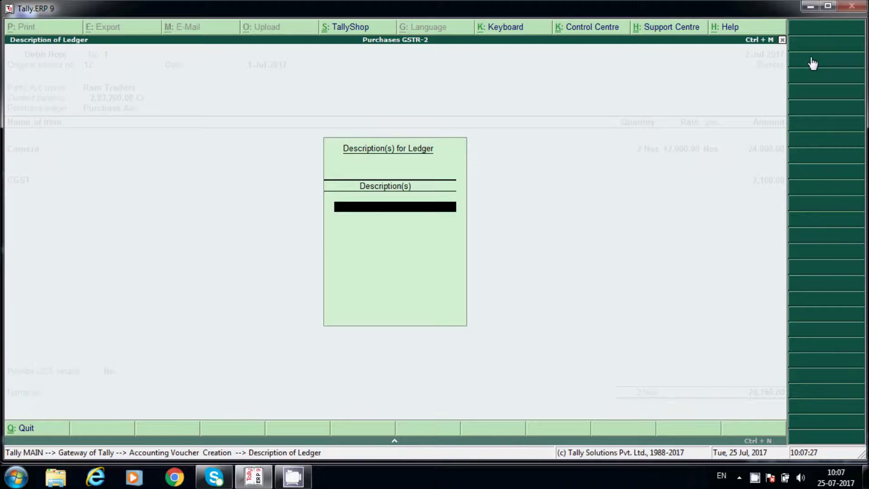
key(Return)
key(Return)
text(sg)
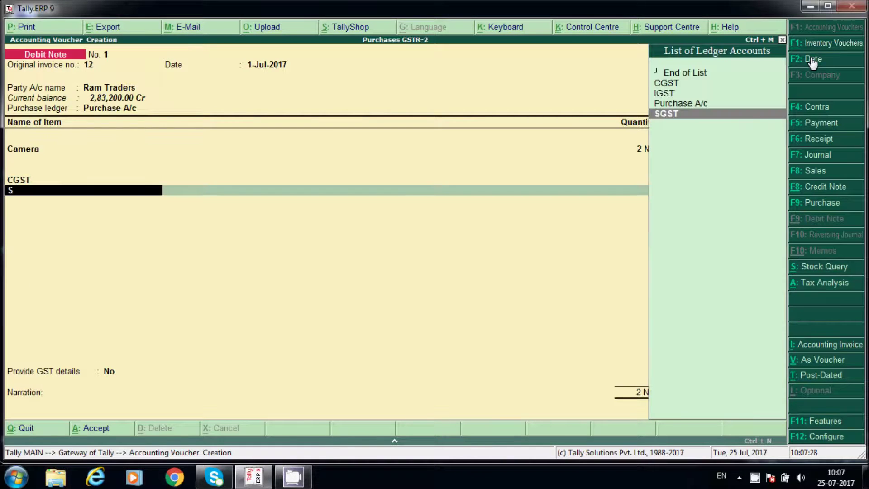
key(Return)
key(Return)
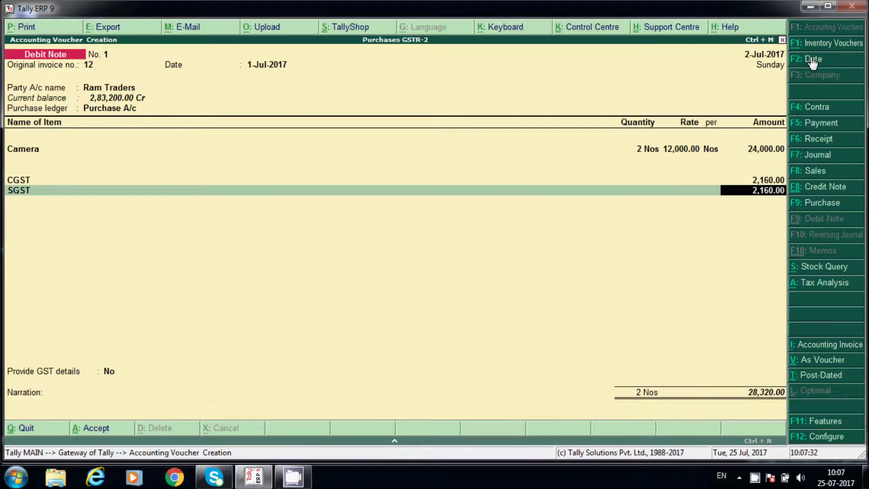
- Compute 24000*9/100 in the calculator for 2,160 tax each, then save the 28,320 debit note
key(ctrl+n)
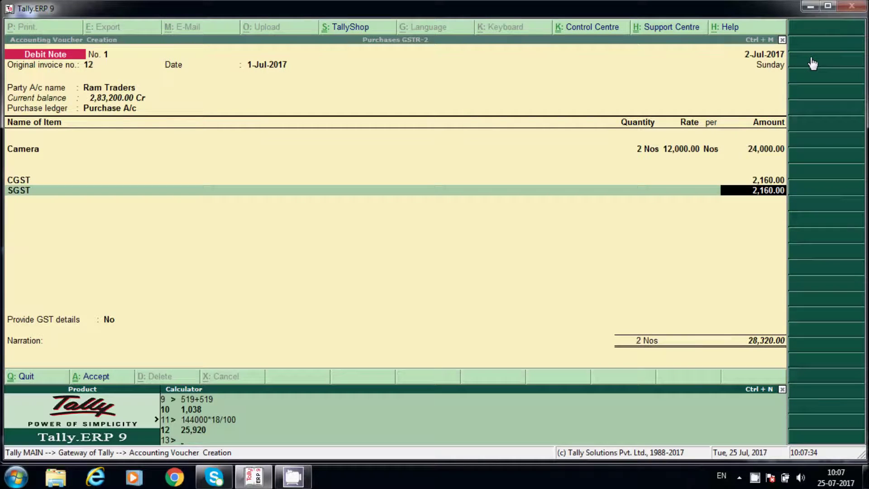
text(24000*9/100)
key(Return)
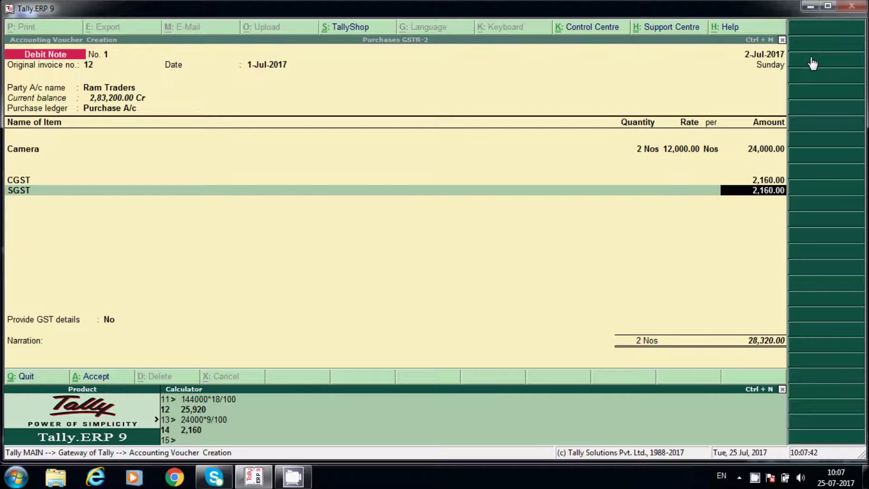
key(ctrl+m)
key(Return)
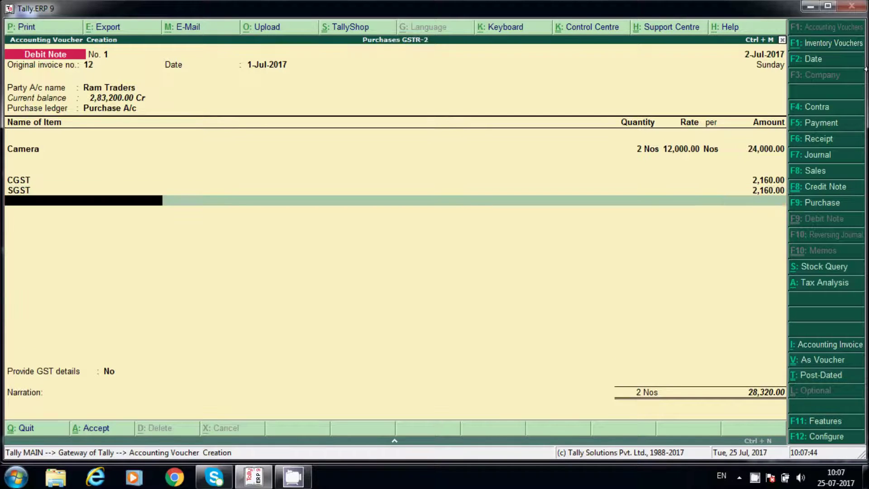
key(Return)
key(Return)
key(Return)
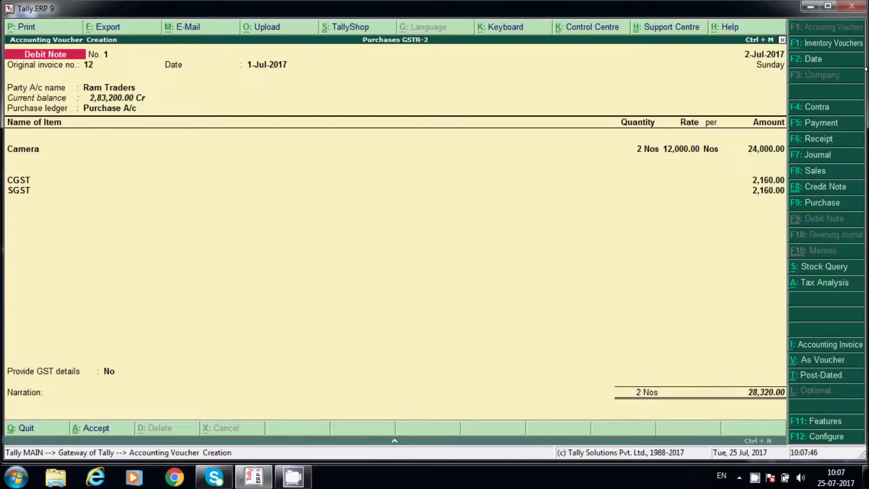
key(Escape)
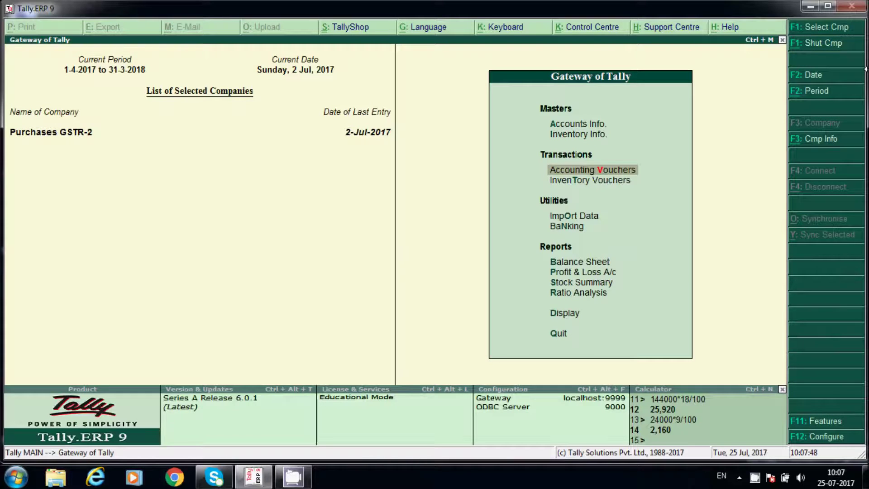
- Open the GSTR-2 return summary from Display > Statutory Reports > GST
key(d)
key(Escape)
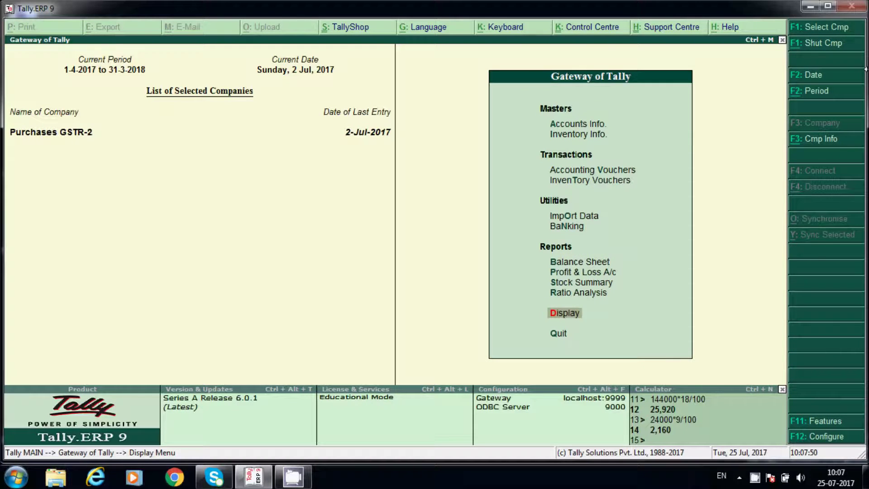
key(Return)
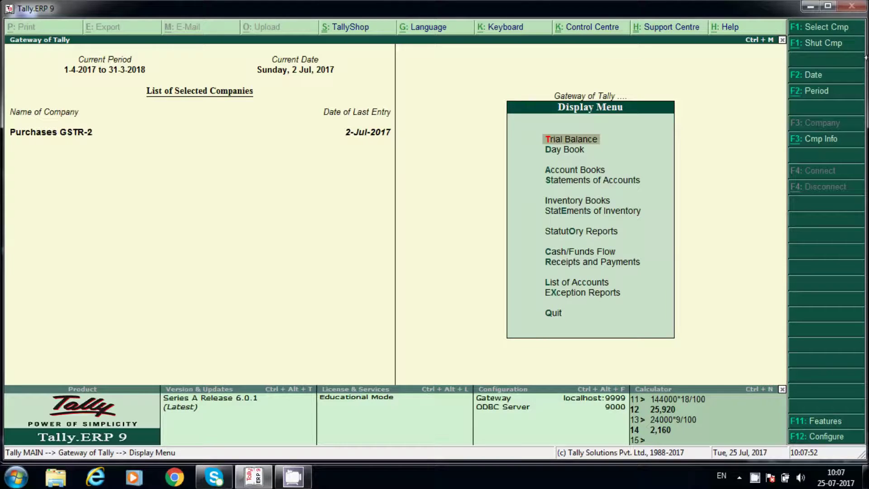
click(579, 231)
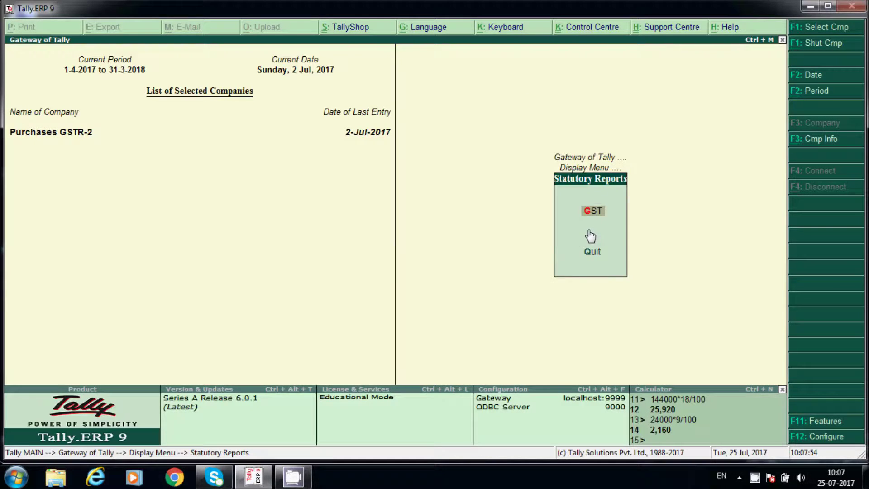
key(Return)
key(Down)
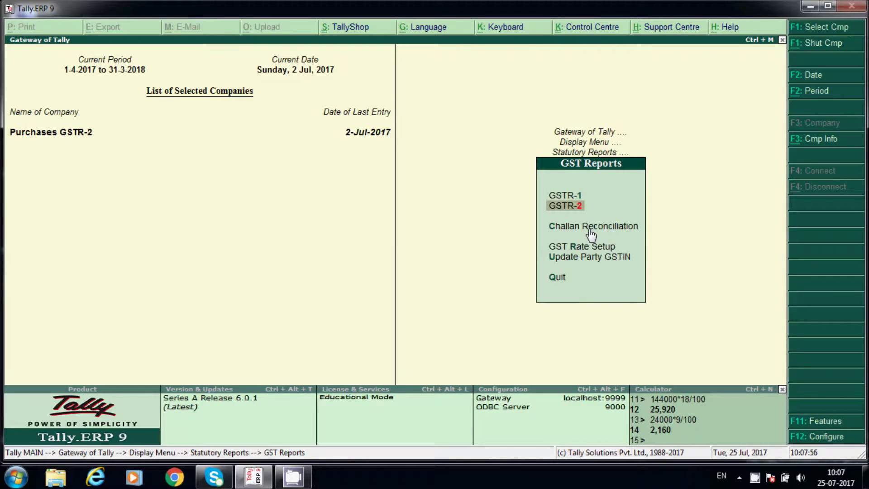
key(Return)
- Review the Credit/Debit Notes and B2B Invoices rows, briefly opening the B2B voucher register
key(Down)
key(Down)
key(Down)
key(Down)
key(Down)
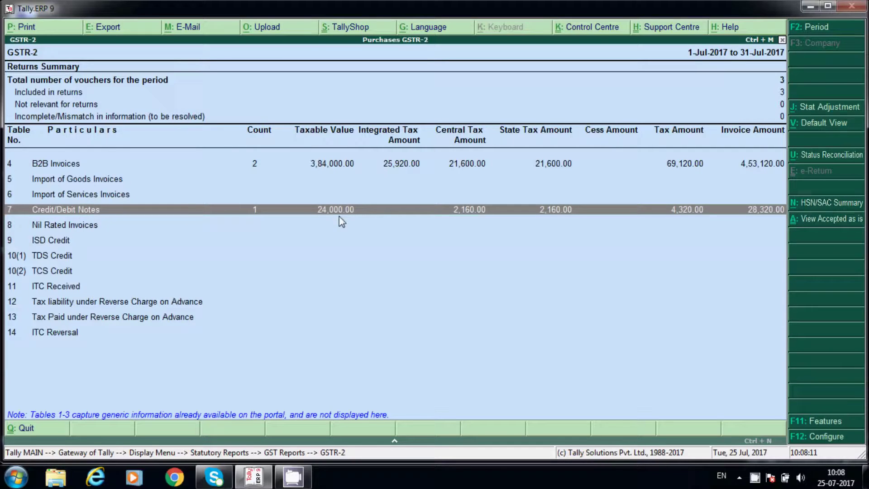
key(Up)
key(Up)
key(Up)
key(Up)
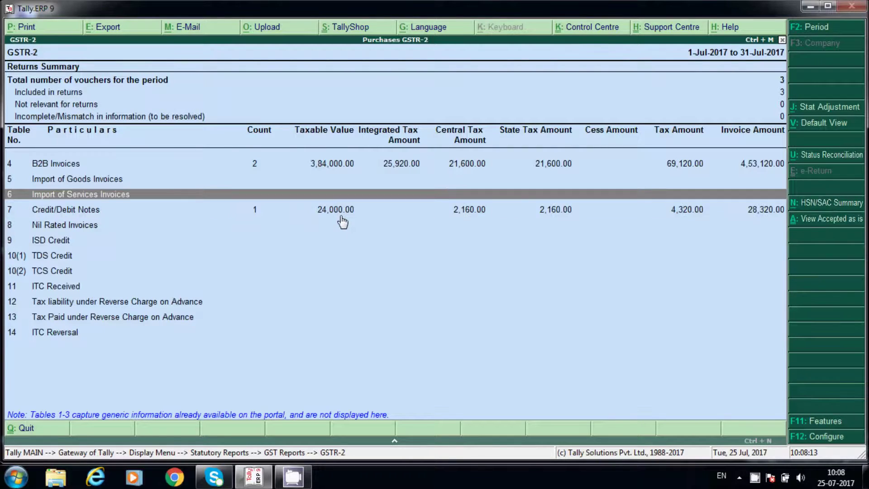
key(Down)
key(Down)
key(Down)
key(Up)
key(Up)
key(Down)
key(Up)
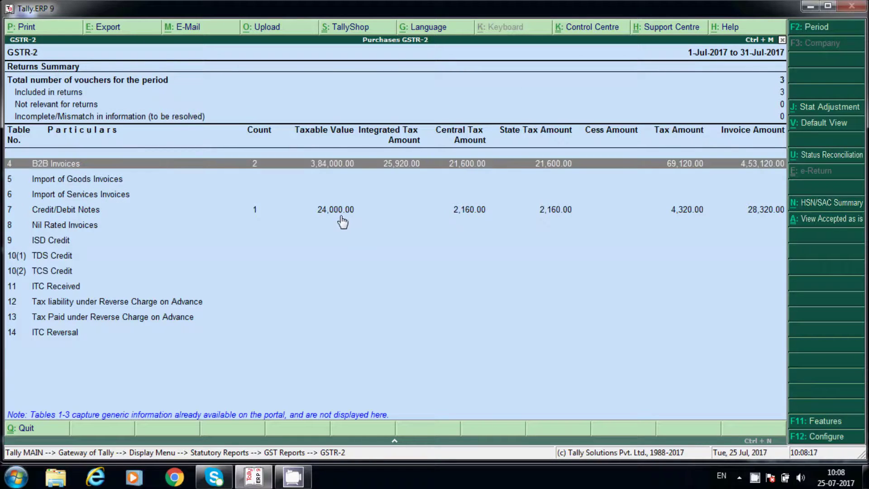
key(Return)
key(Escape)
key(Escape)
key(Escape)
key(Escape)
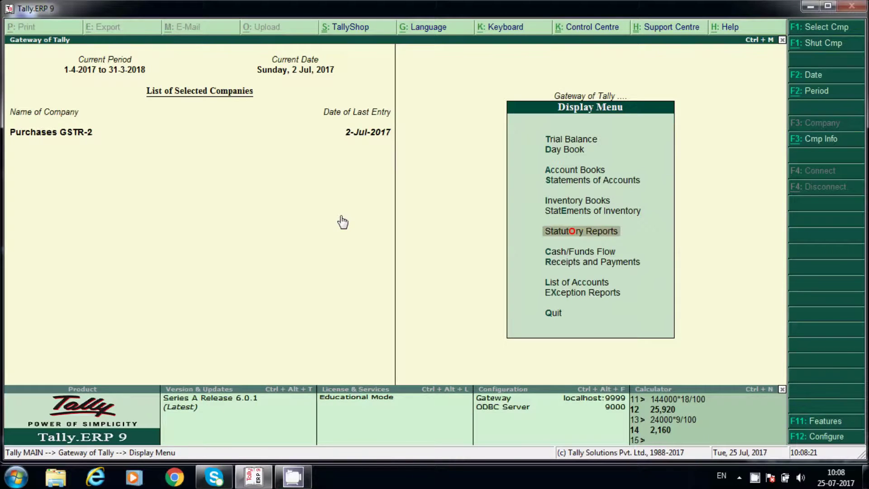
- Open Ram Traders' ledger vouchers and inspect the 1-7-2017 purchase and 2-7-2017 debit note entries
key(d)
key(Escape)
key(Escape)
key(Escape)
key(n)
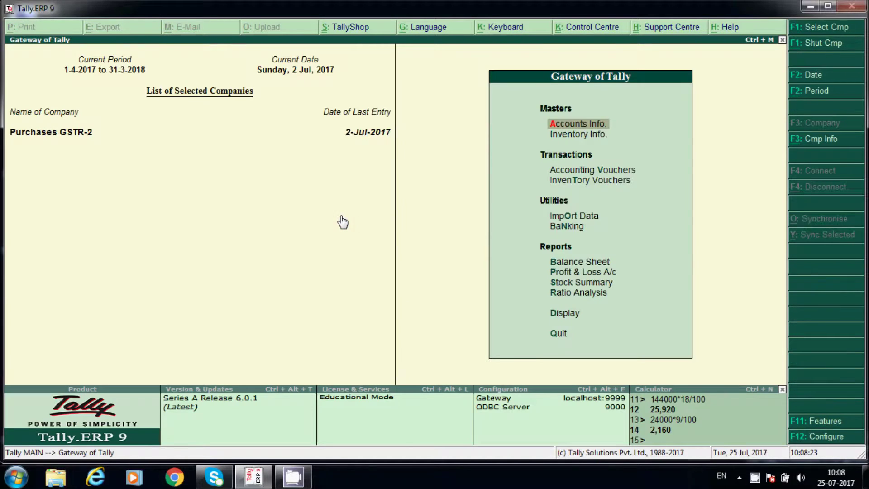
key(d)
text(alR)
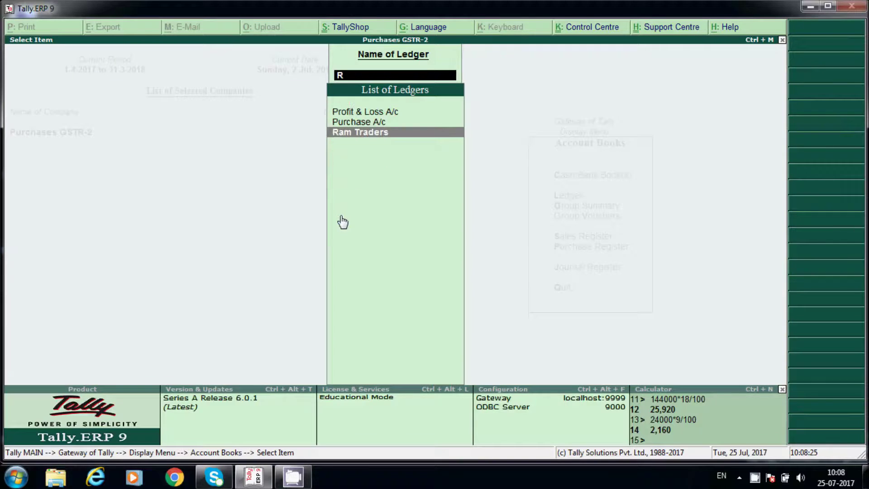
key(Return)
key(Down)
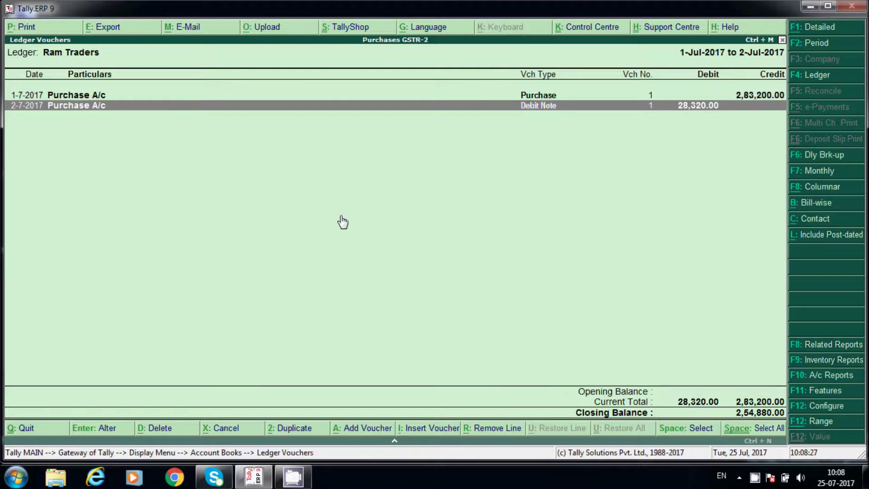
key(Up)
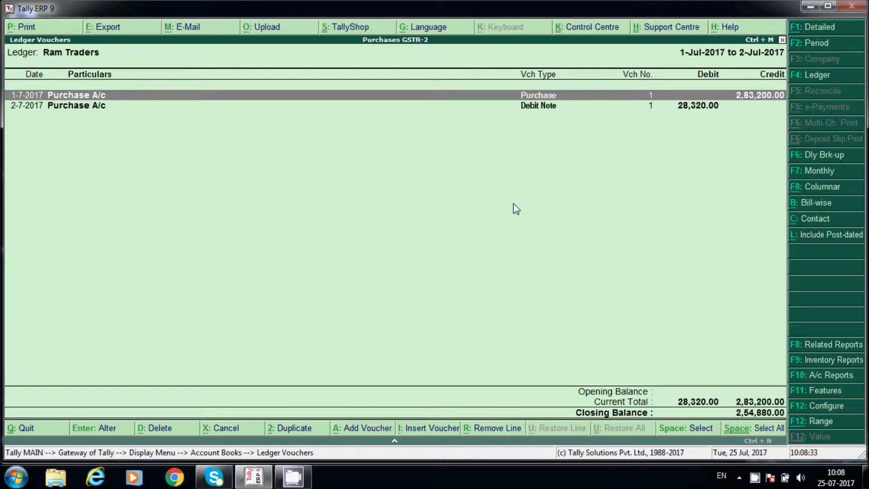
click(682, 110)
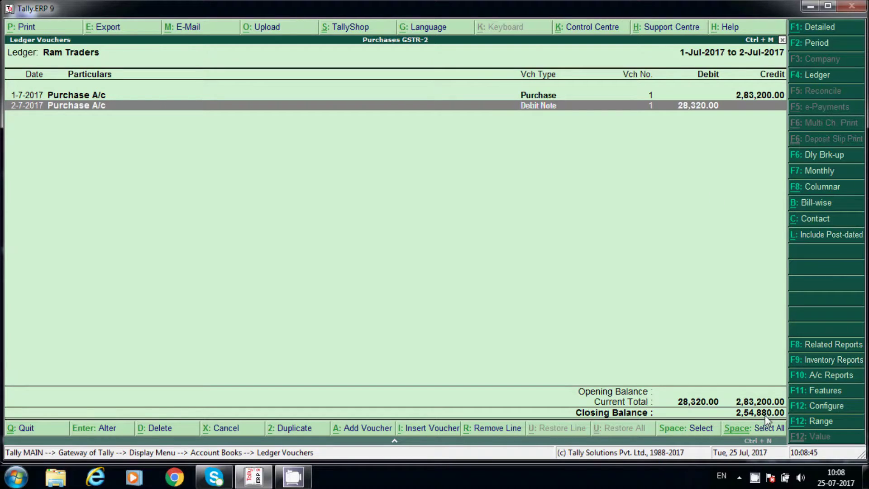
- Drill from the Balance Sheet into Sundry Creditors to compare Ram Traders' 2,54,880 and Vamsi Tech balances
key(Escape)
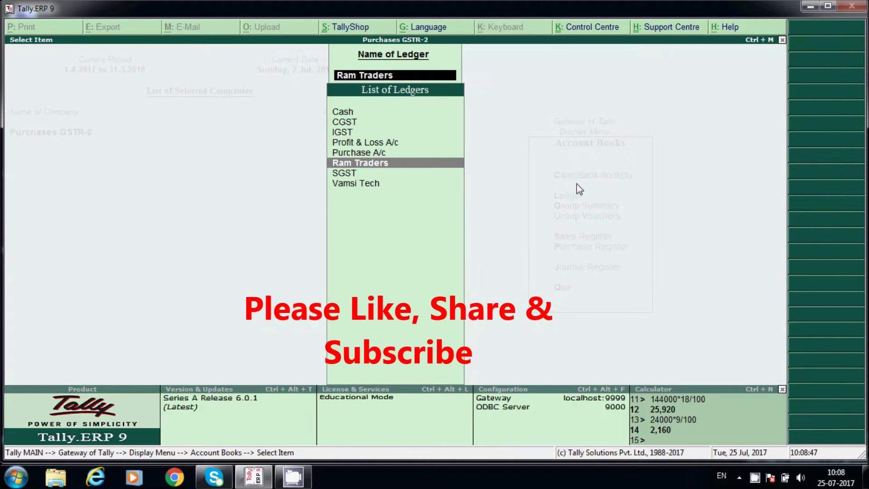
key(Escape)
key(Escape)
key(Escape)
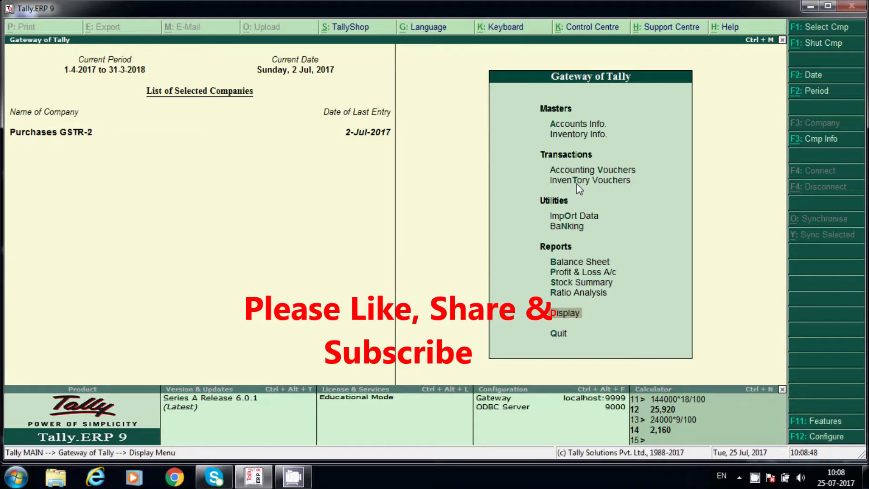
key(b)
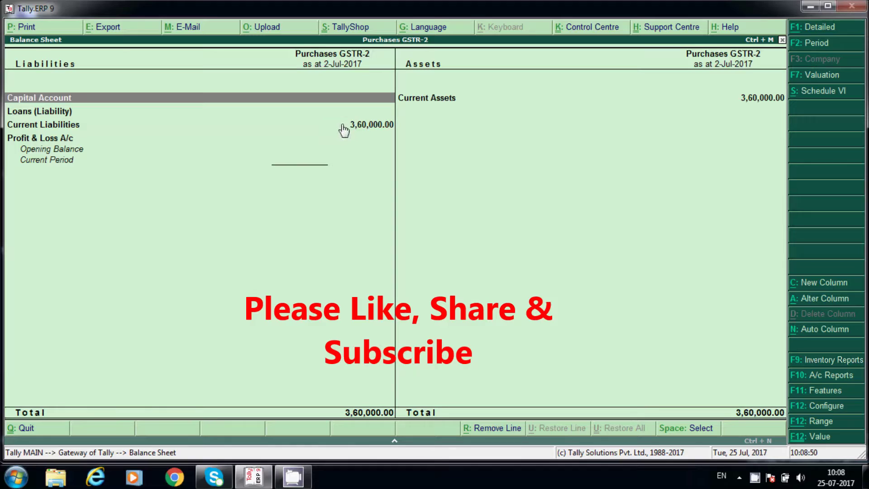
click(343, 127)
key(Return)
key(Down)
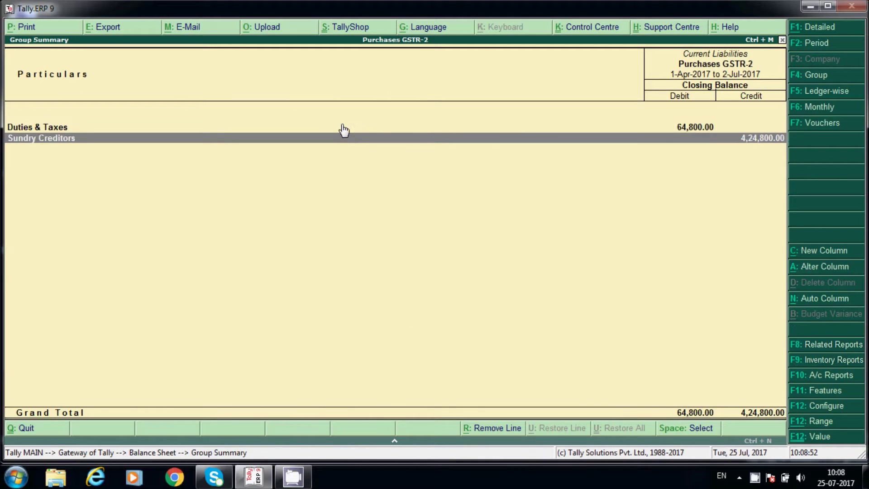
key(Return)
key(Down)
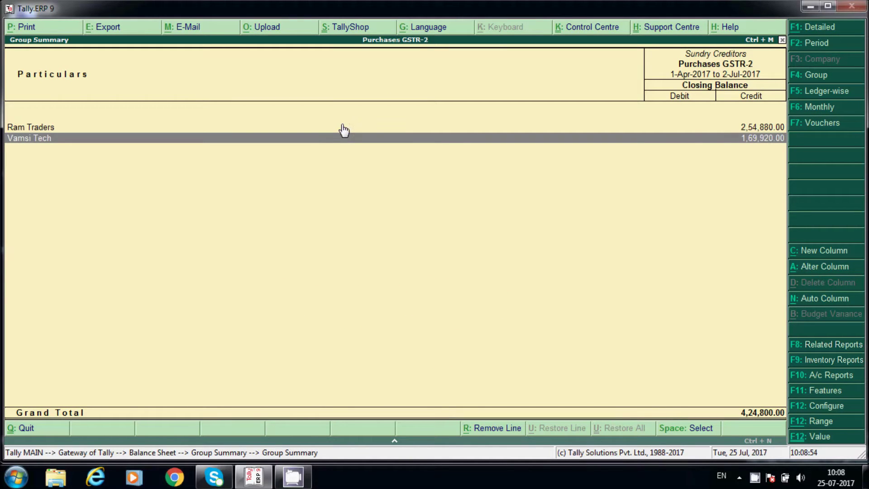
key(Up)
key(Down)
key(Up)
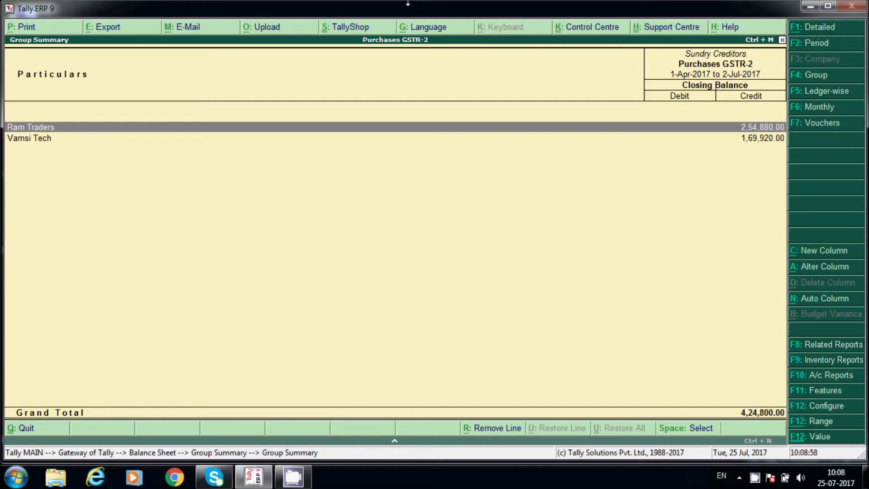
key(Escape)
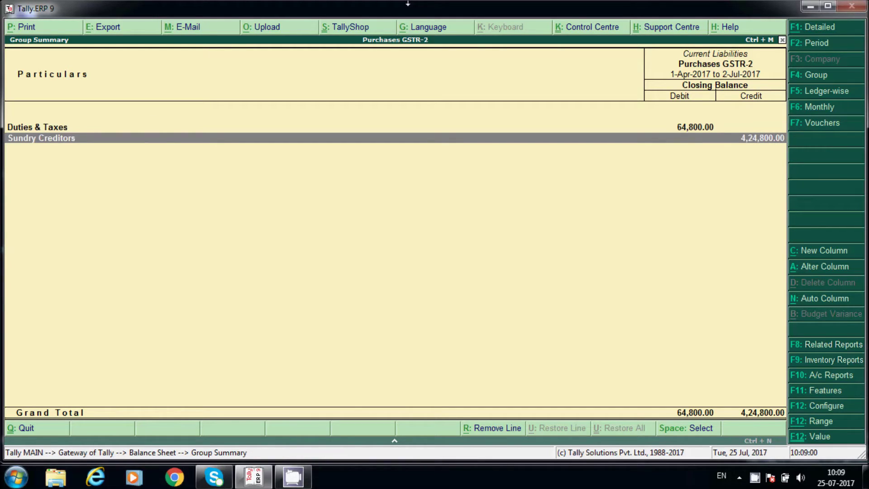
- Inspect Duties & Taxes, comparing the CGST and SGST balances of 19,440 each
key(Up)
key(Return)
key(Down)
key(Down)
key(Up)
key(Up)
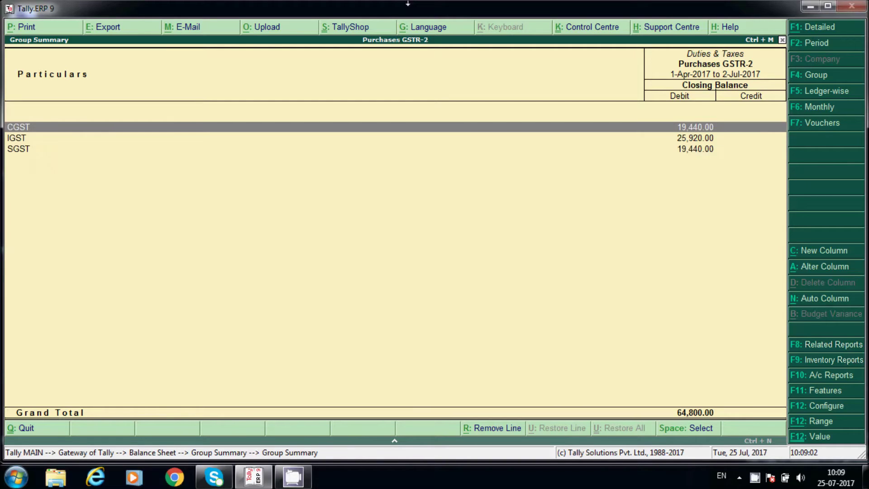
key(Down)
key(Down)
key(Escape)
key(Return)
key(Down)
key(Down)
key(Up)
key(Up)
key(Escape)
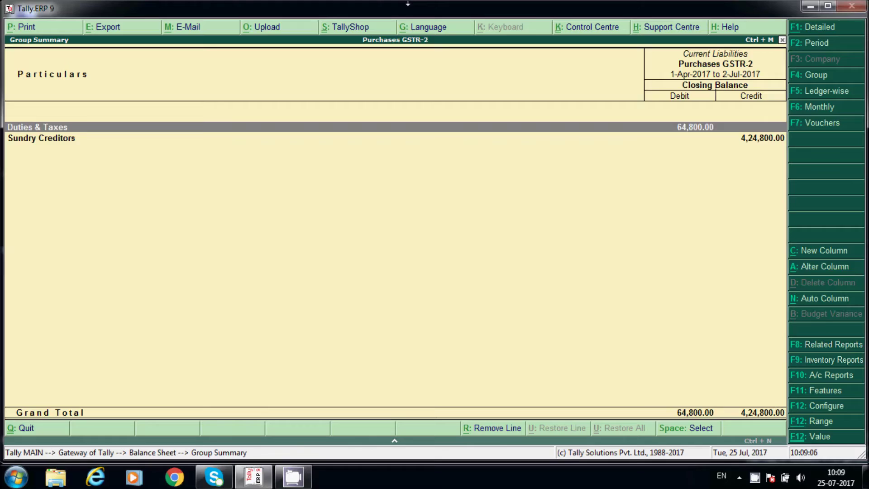
key(Escape)
key(Escape)
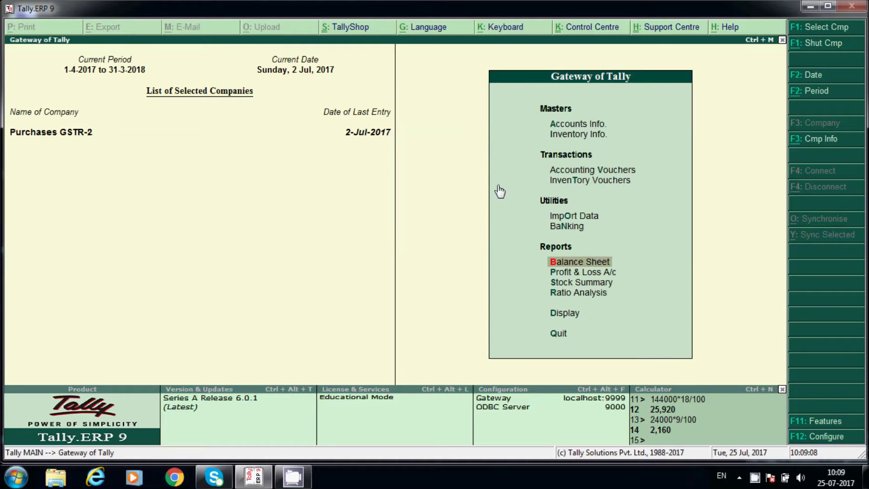